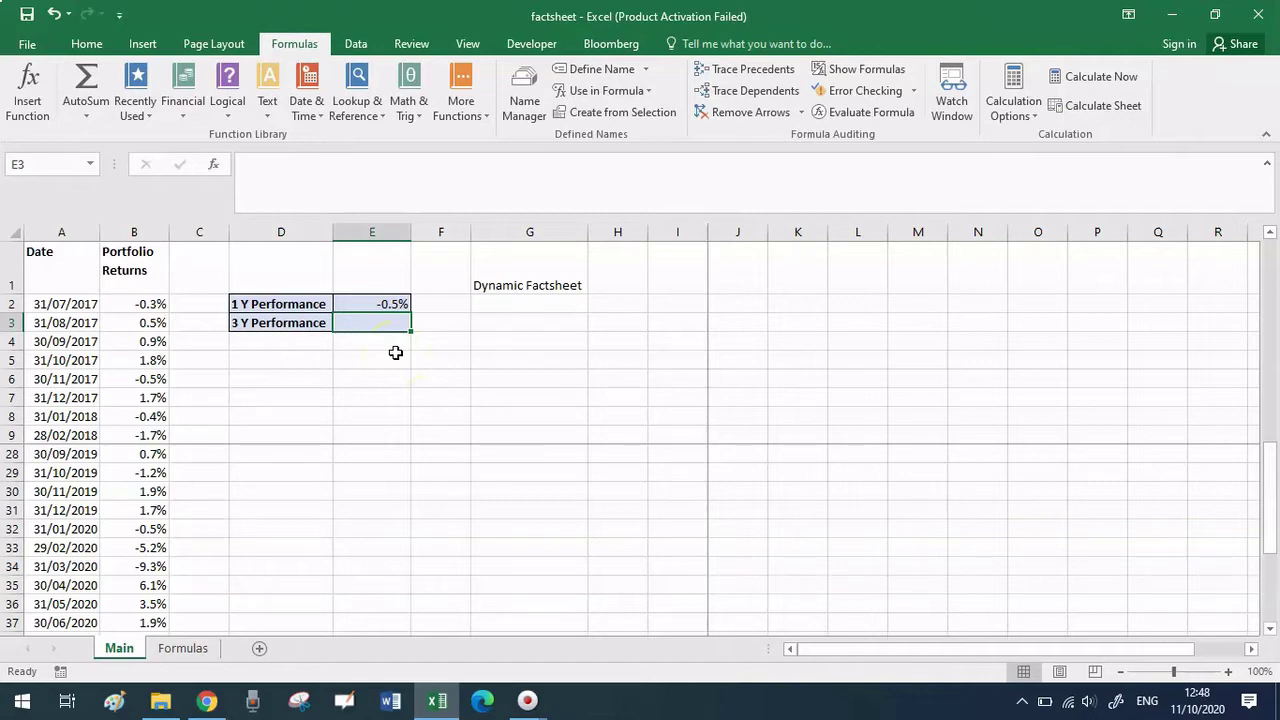
# - From cell H3, list the defined names available for formulas, including one_year_return
pyautogui.click(609, 323)
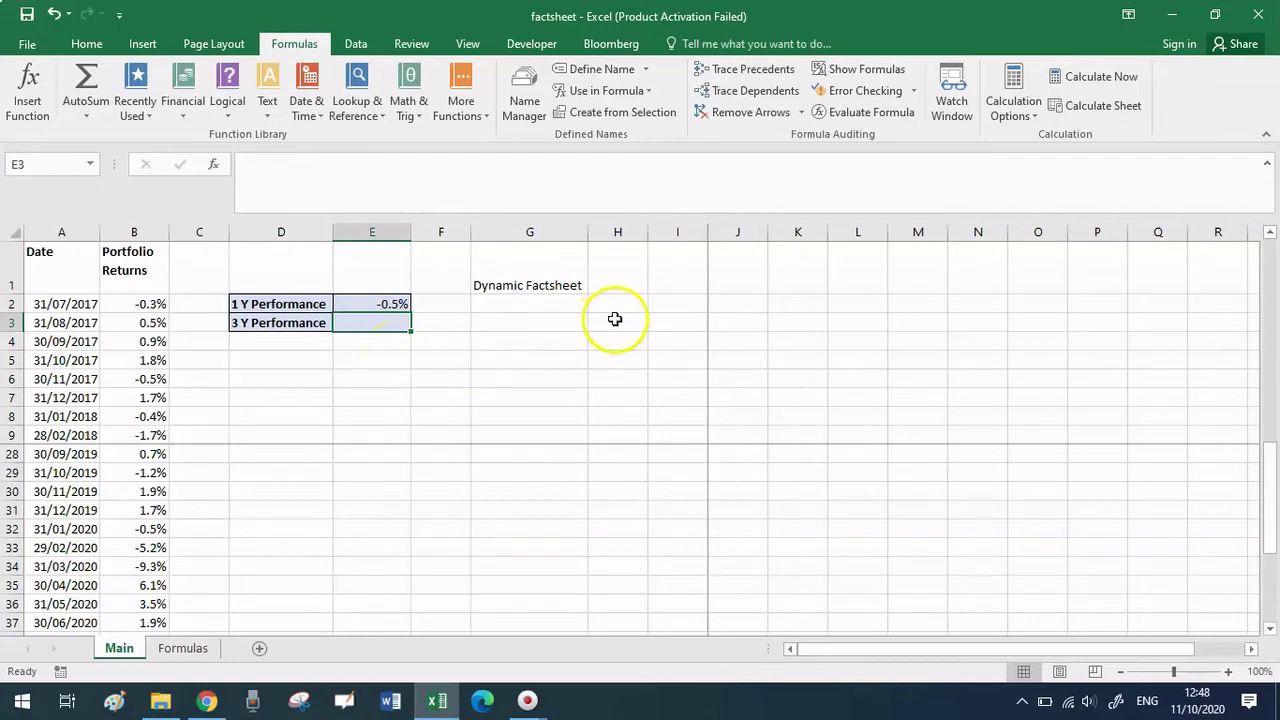
pyautogui.click(606, 90)
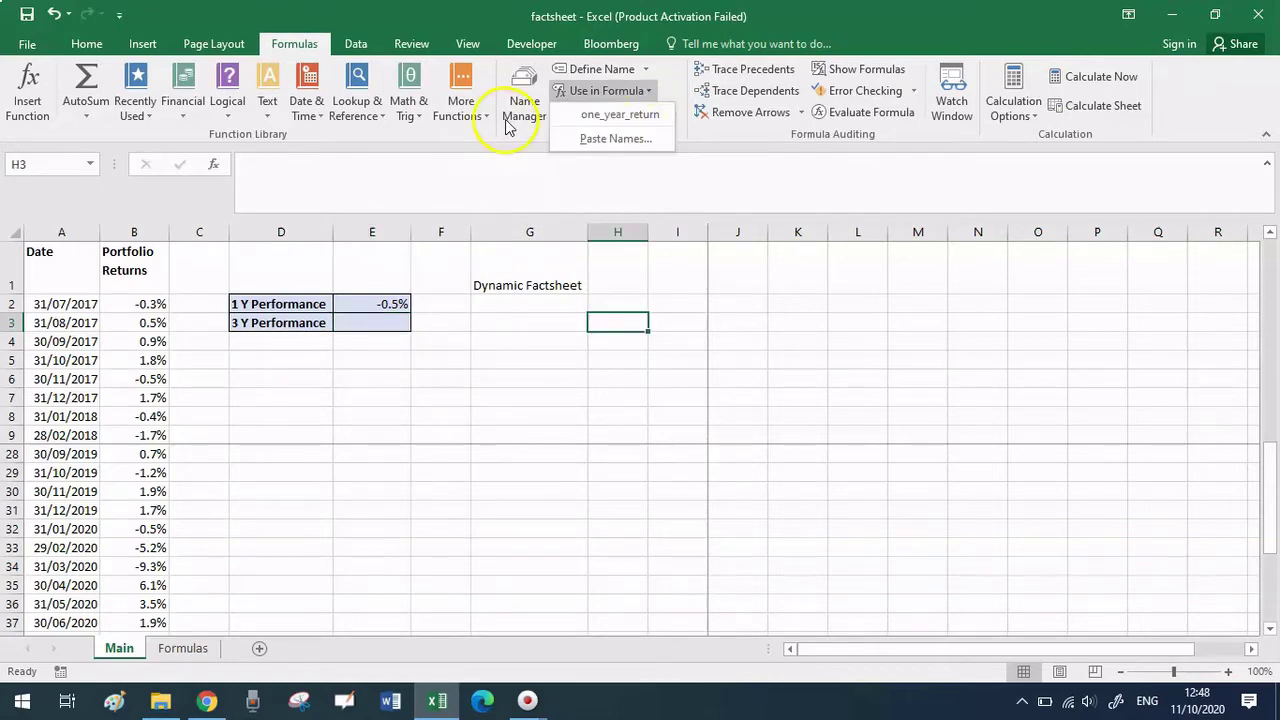
# - Define the name twelve_months referring to =OFFSET(Main!$A$1,COUNT(Main!$A:$A),0,-12,1)
pyautogui.click(520, 115)
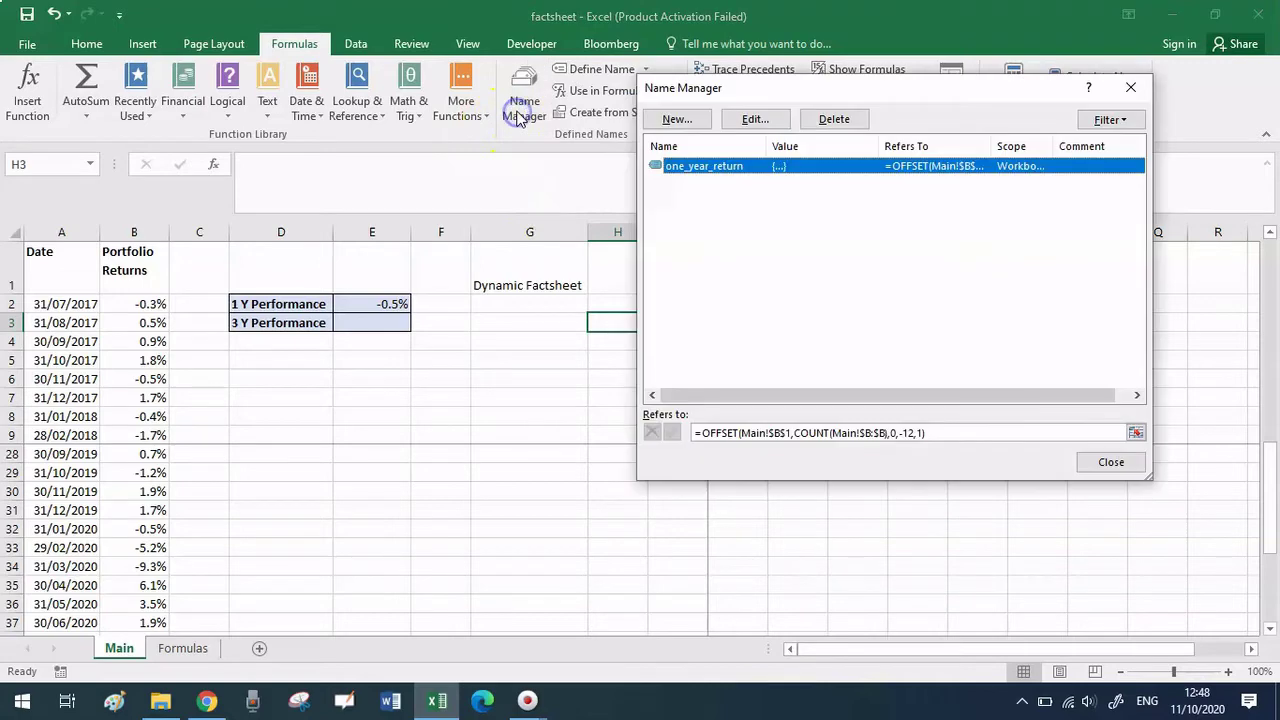
pyautogui.click(677, 119)
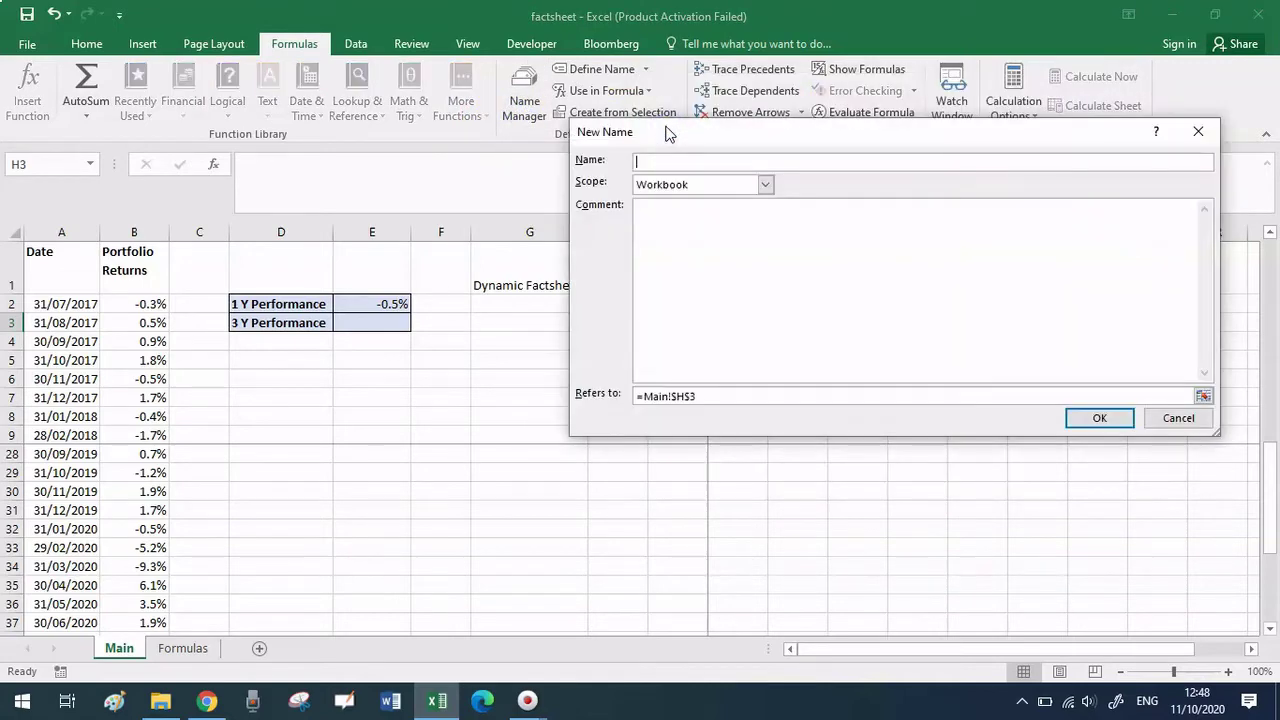
pyautogui.write('twelve_months')
pyautogui.doubleClick(648, 397)
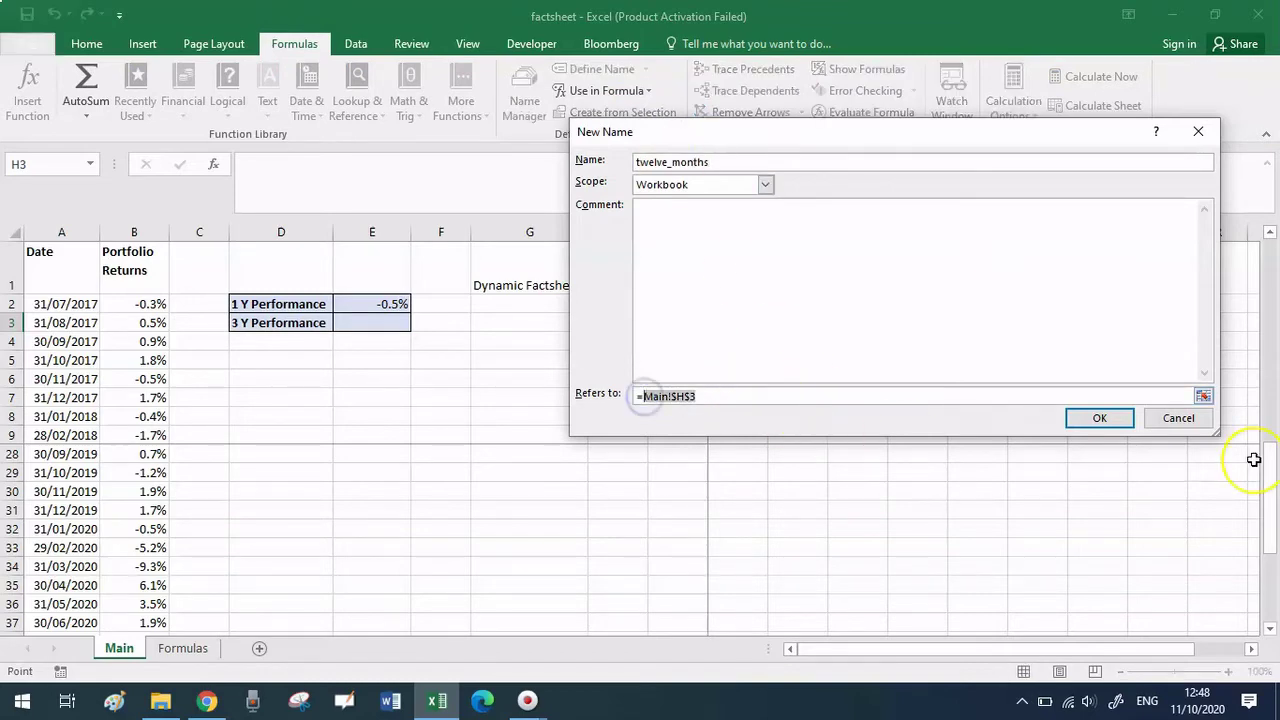
pyautogui.write('=offset(')
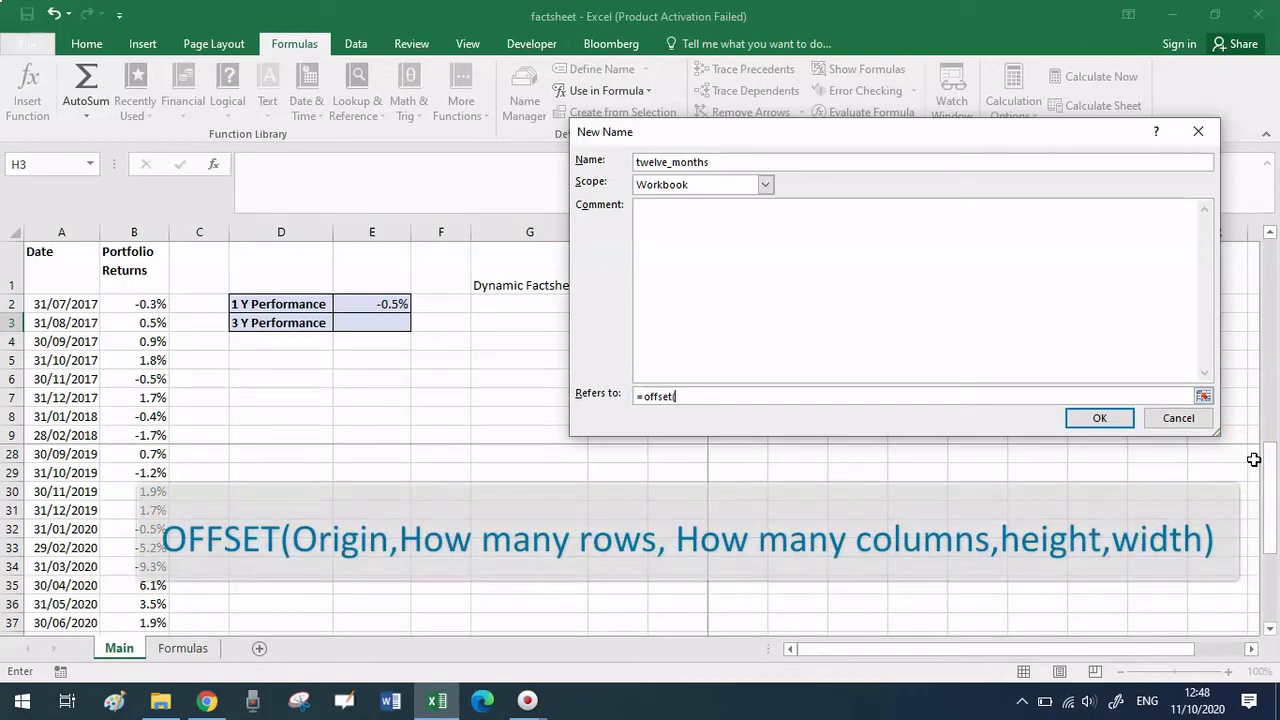
pyautogui.click(70, 219)
pyautogui.write('),')
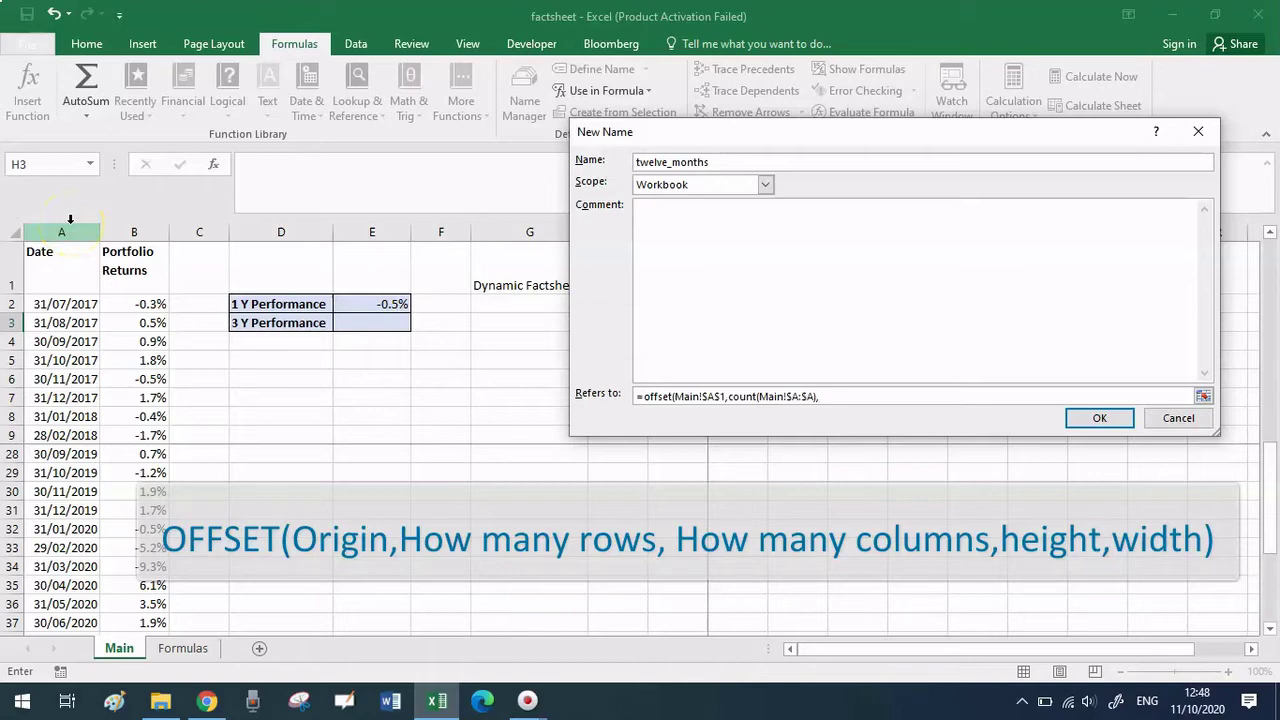
pyautogui.write('0,-12,1')
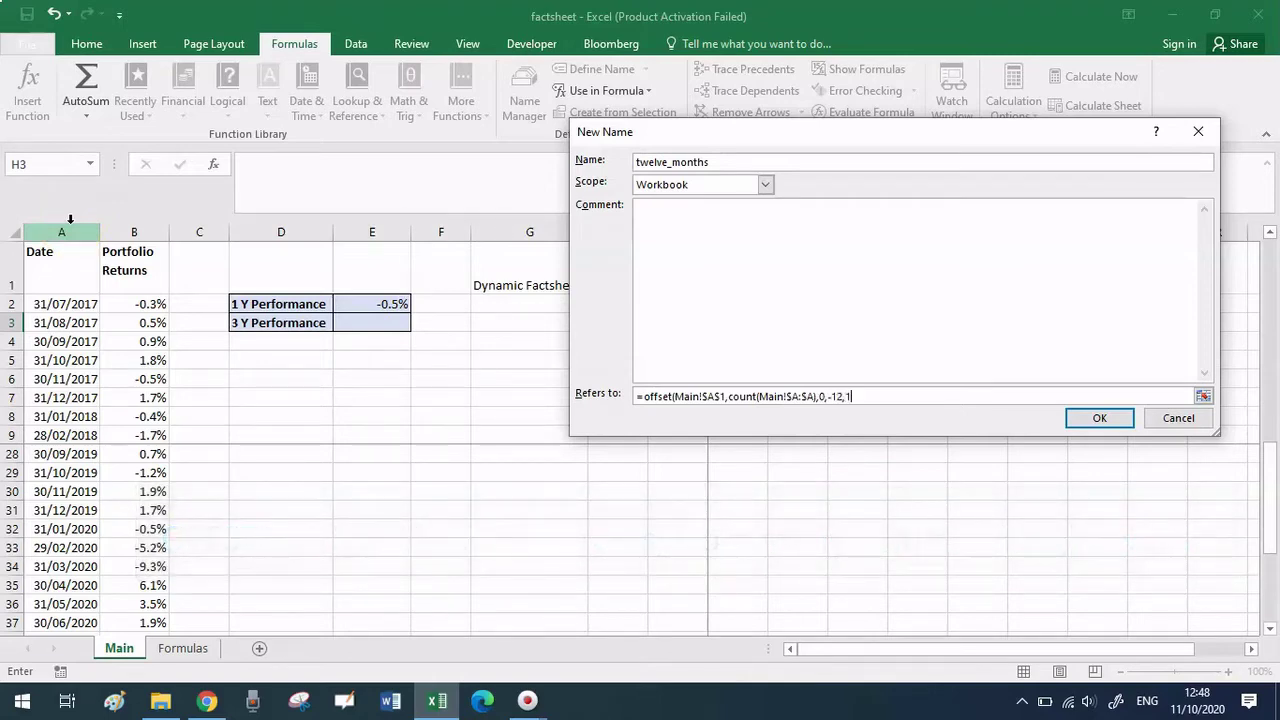
pyautogui.write(')')
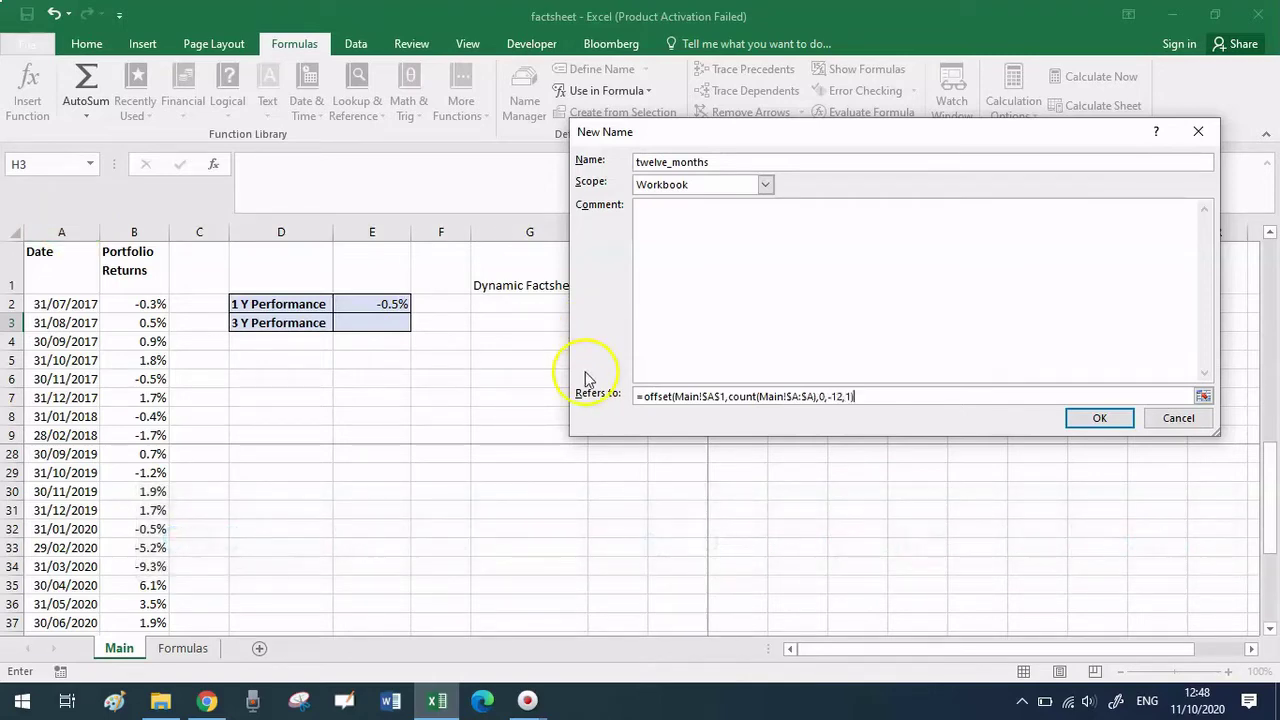
pyautogui.click(1099, 418)
pyautogui.moveTo(1271, 505); pyautogui.dragTo(1276, 478)
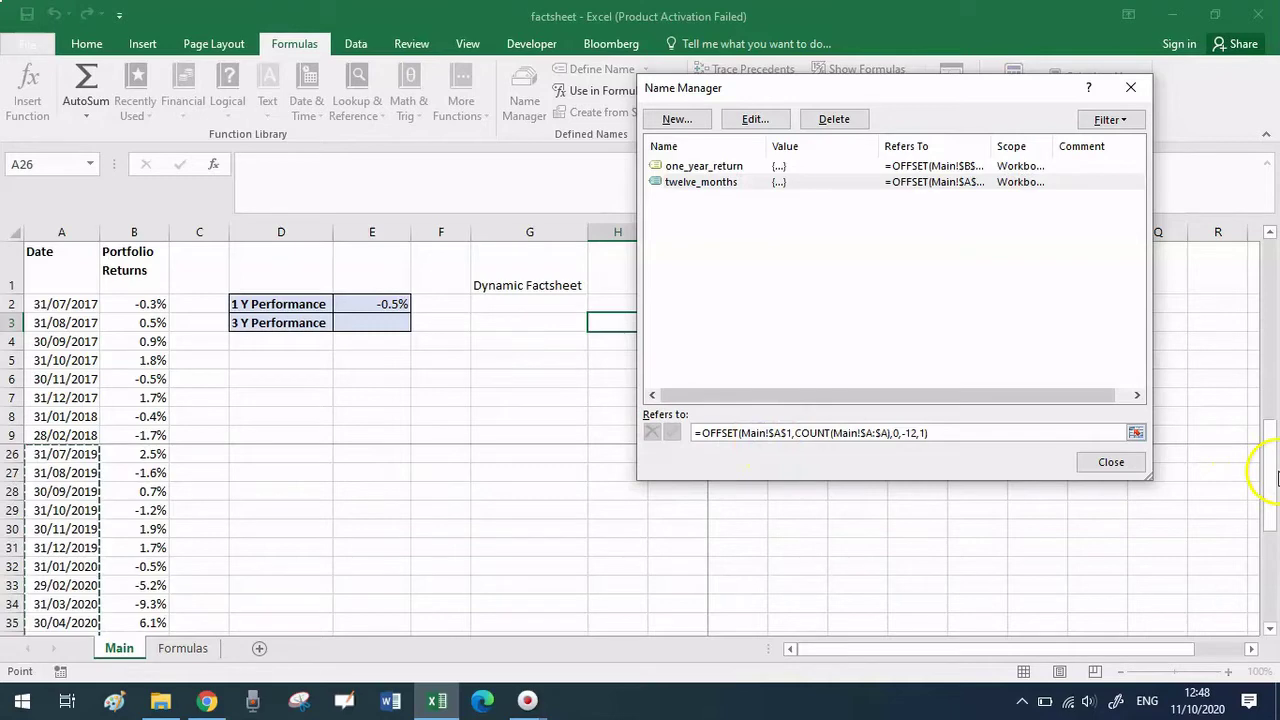
# - Confirm twelve_months sits beside one_year_return in Name Manager, then close it and select G3
pyautogui.moveTo(1265, 475)
pyautogui.mouseDown()
pyautogui.moveTo(1270, 510)
pyautogui.moveTo(1274, 465)
pyautogui.mouseUp()
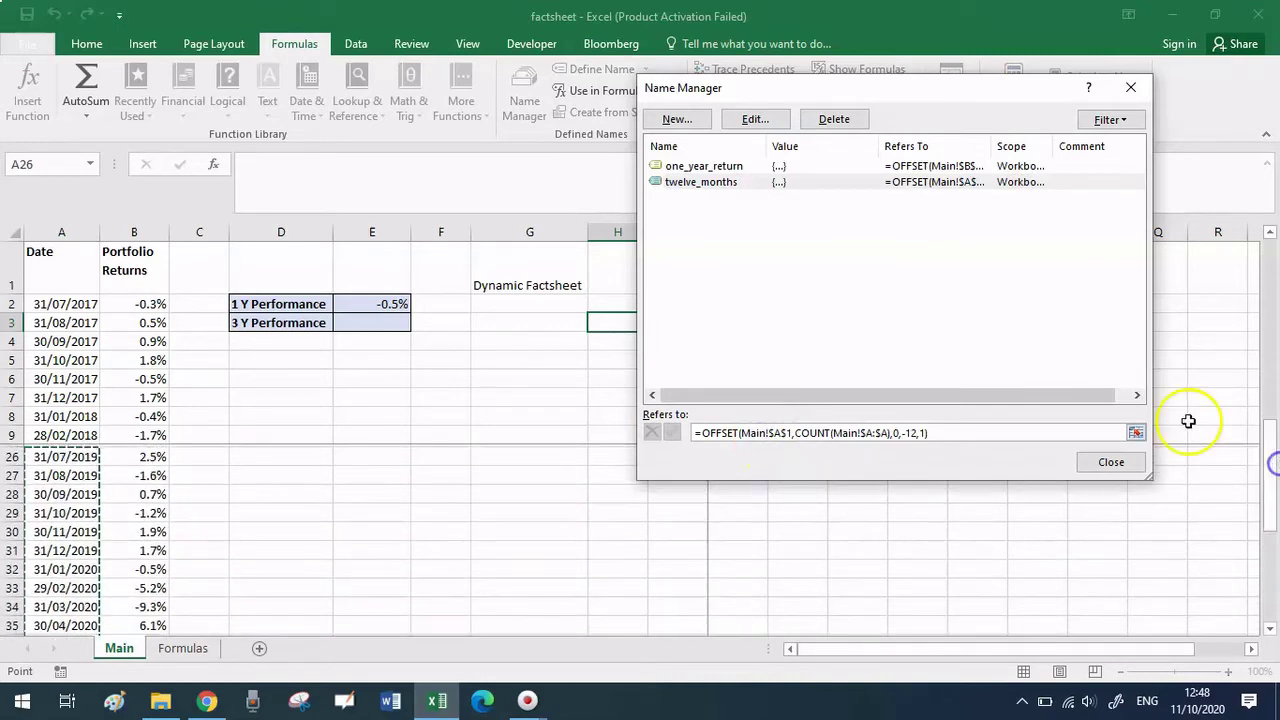
pyautogui.click(1110, 463)
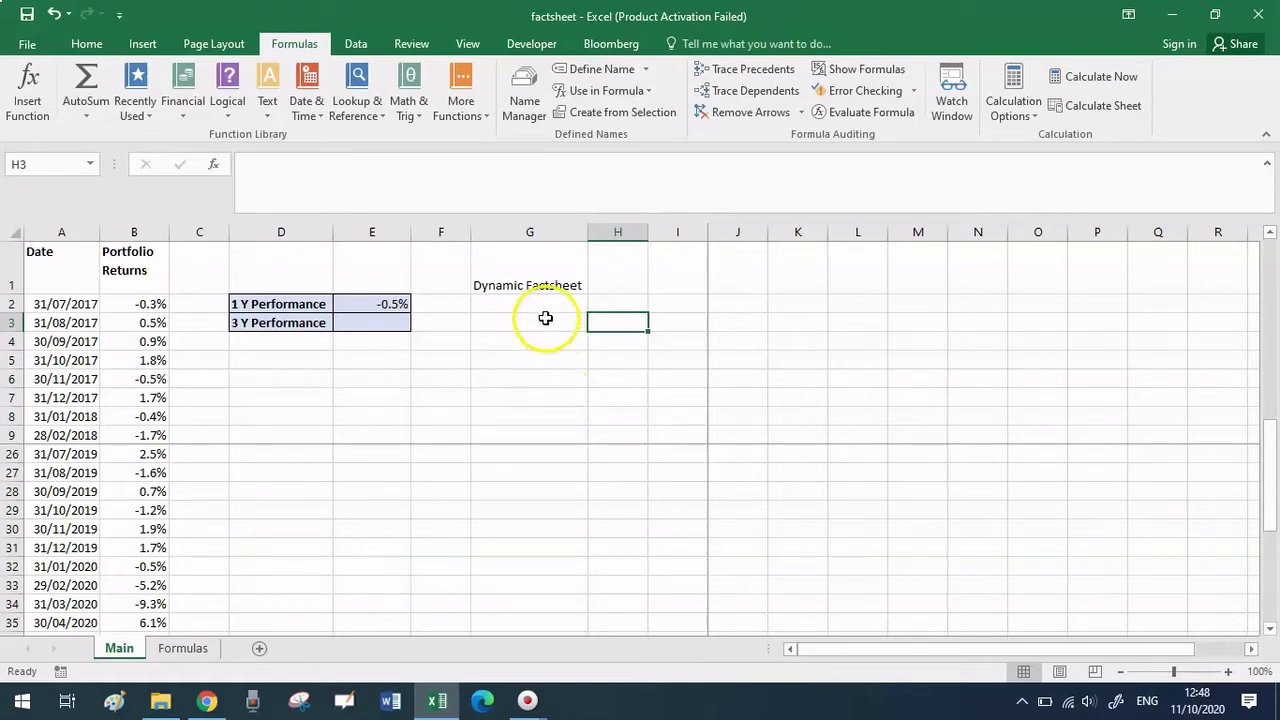
pyautogui.click(545, 318)
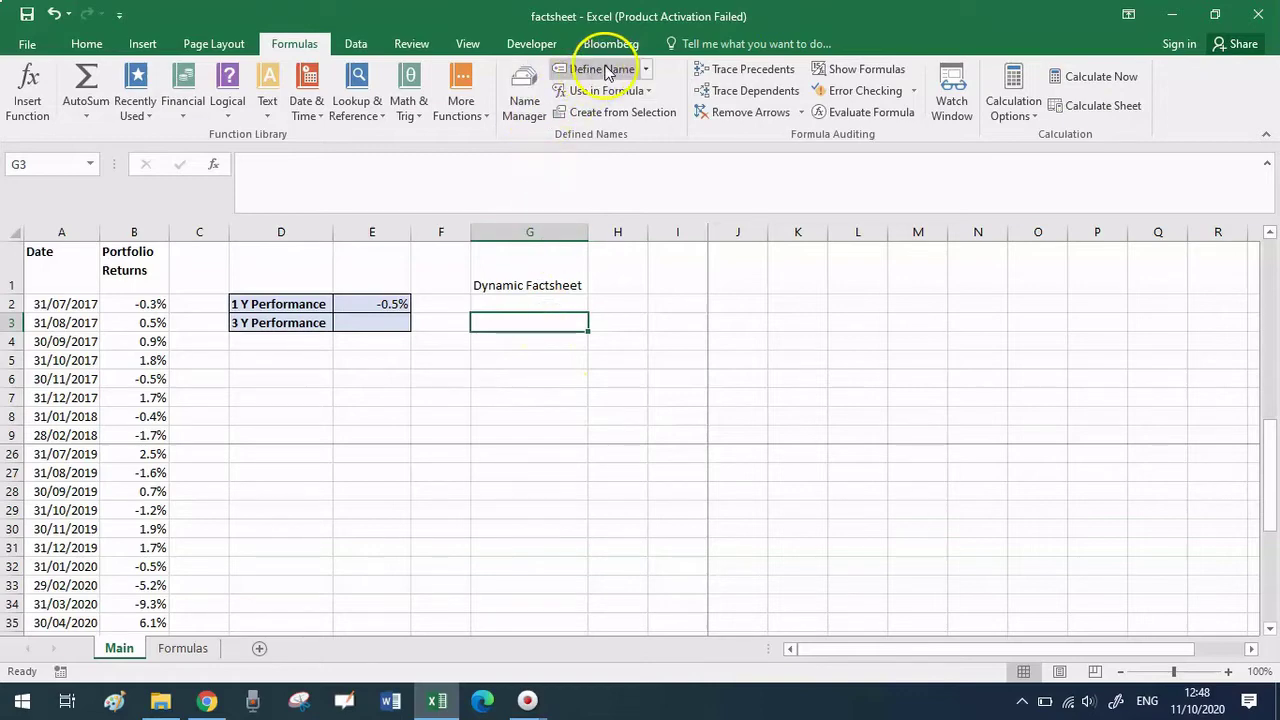
# - Paste the list of both defined names with their OFFSET formulas into G3:H4
pyautogui.click(648, 92)
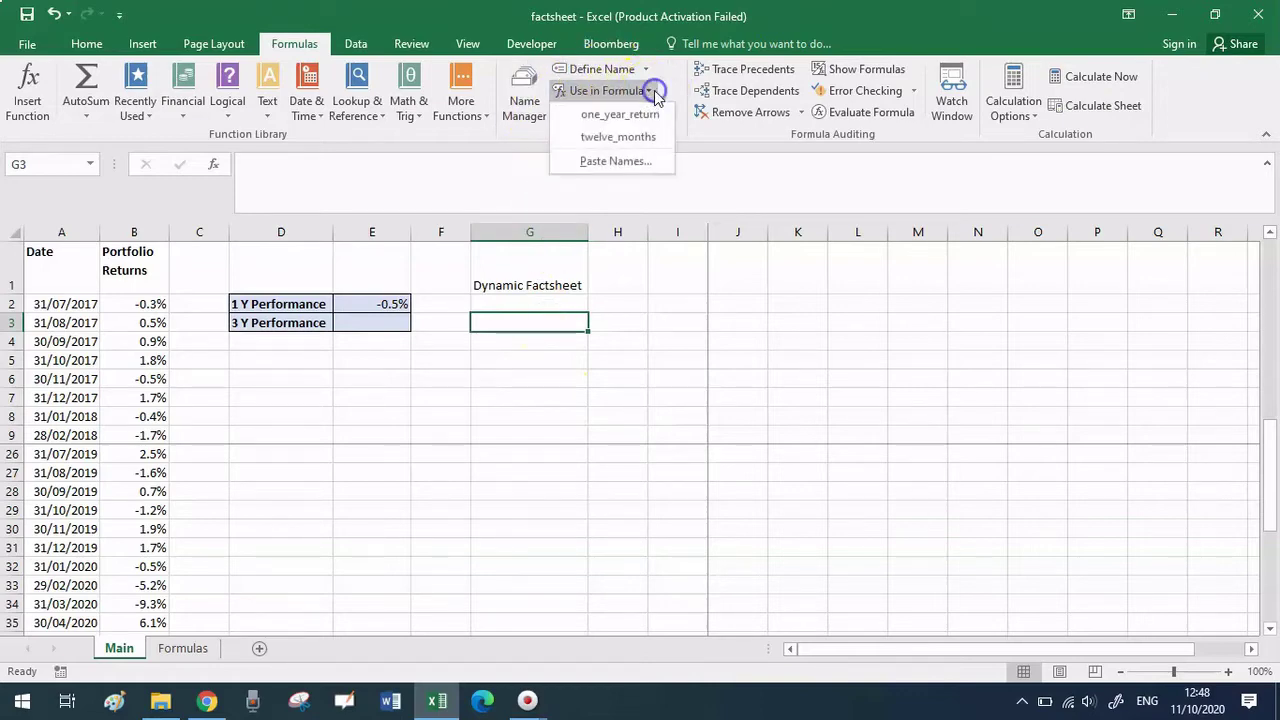
pyautogui.click(643, 162)
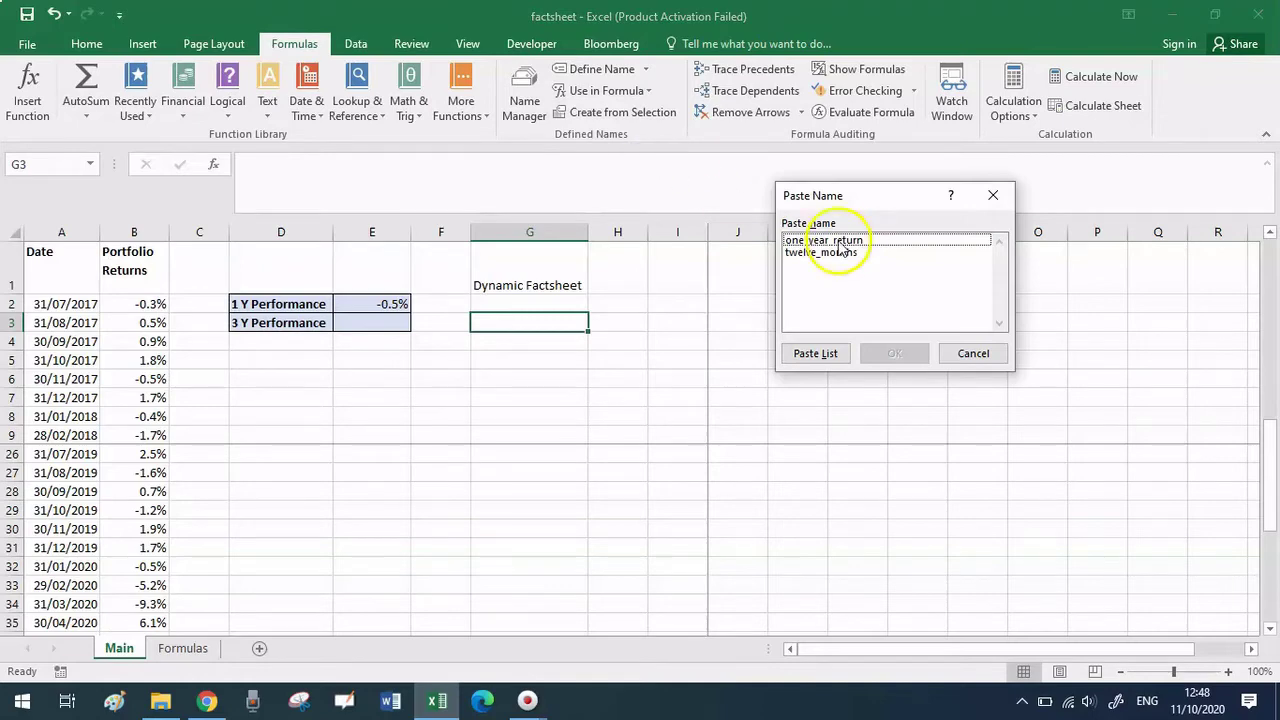
pyautogui.click(815, 353)
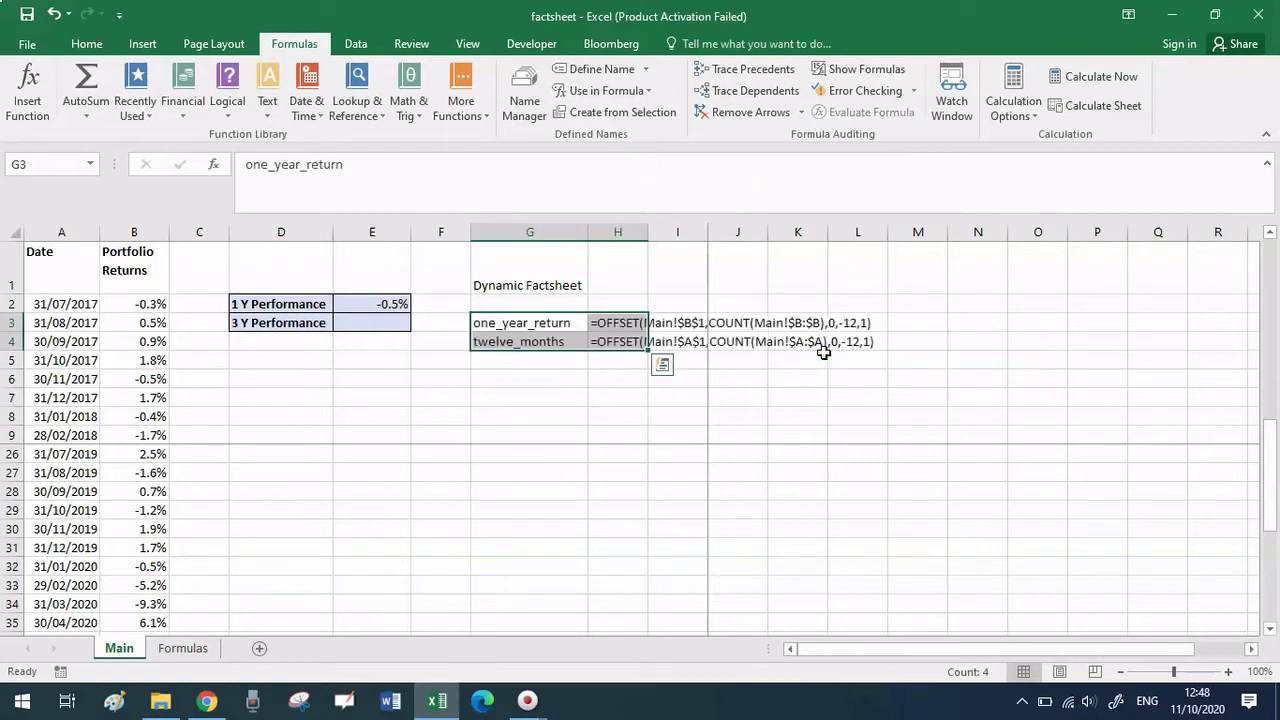
pyautogui.click(562, 396)
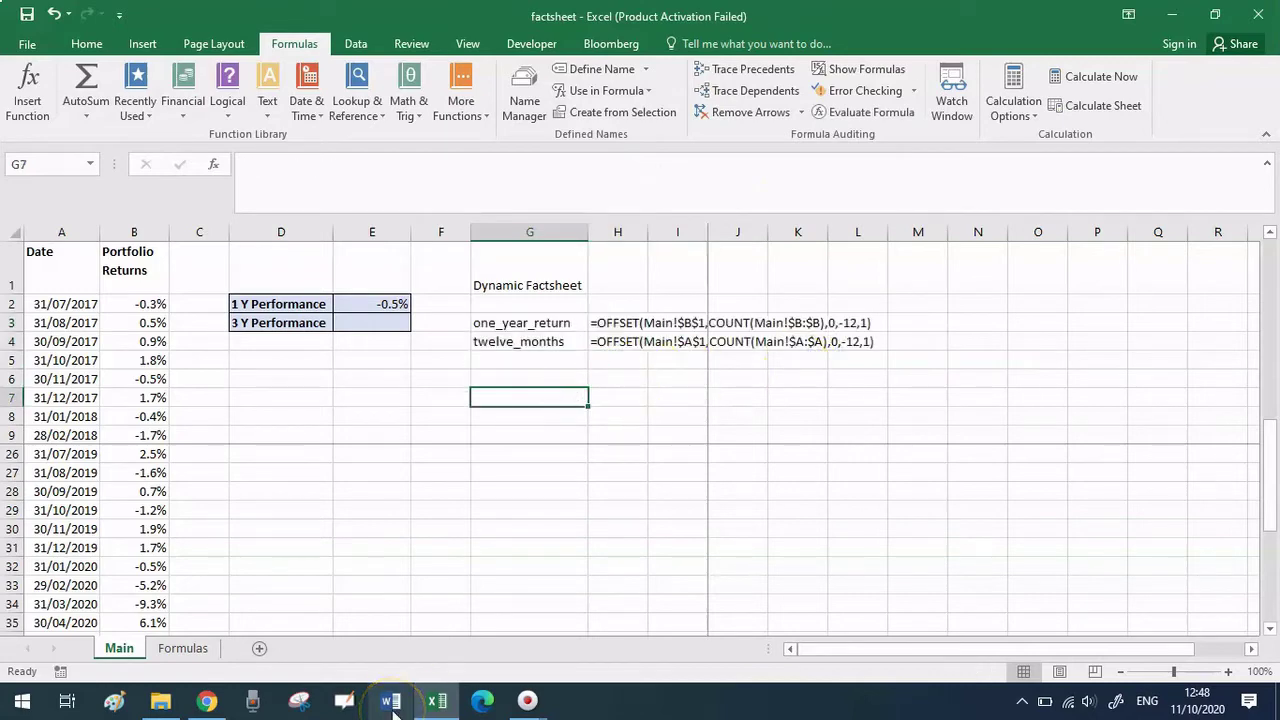
pyautogui.click(284, 411)
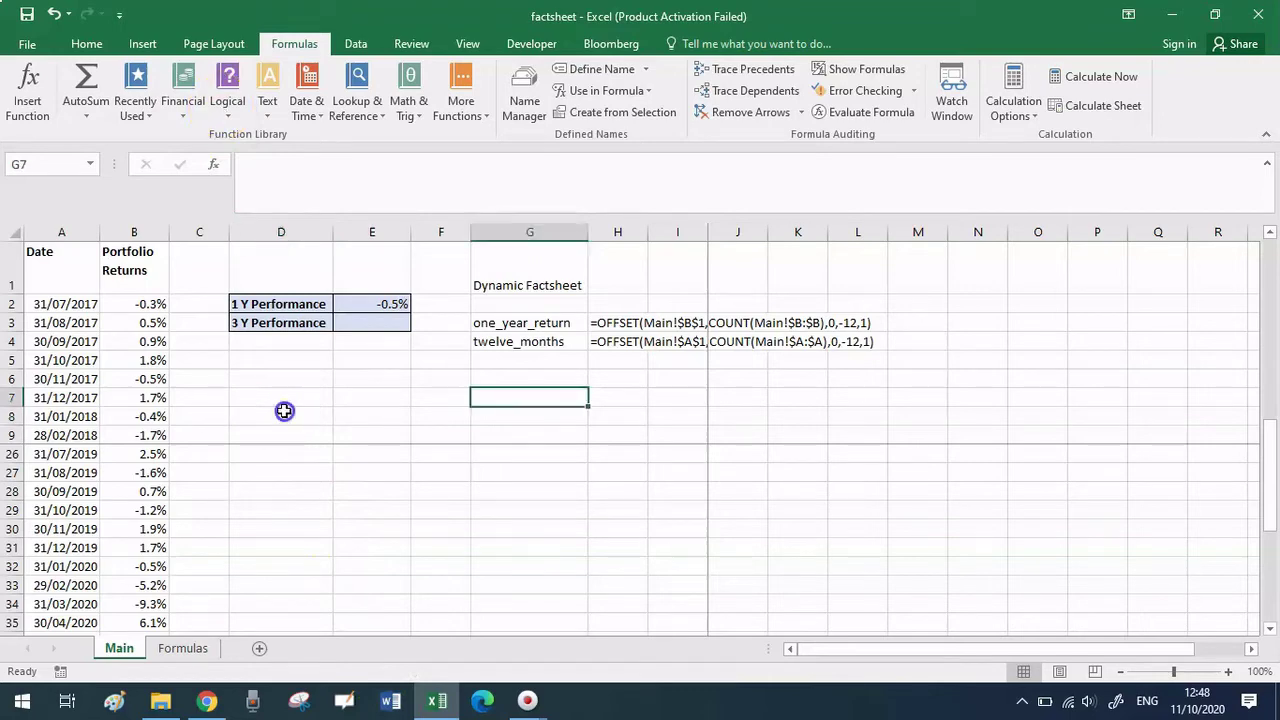
# - Insert a blank clustered column chart over rows 28–35 and bring up its Select Data settings
pyautogui.click(284, 411)
pyautogui.click(134, 47)
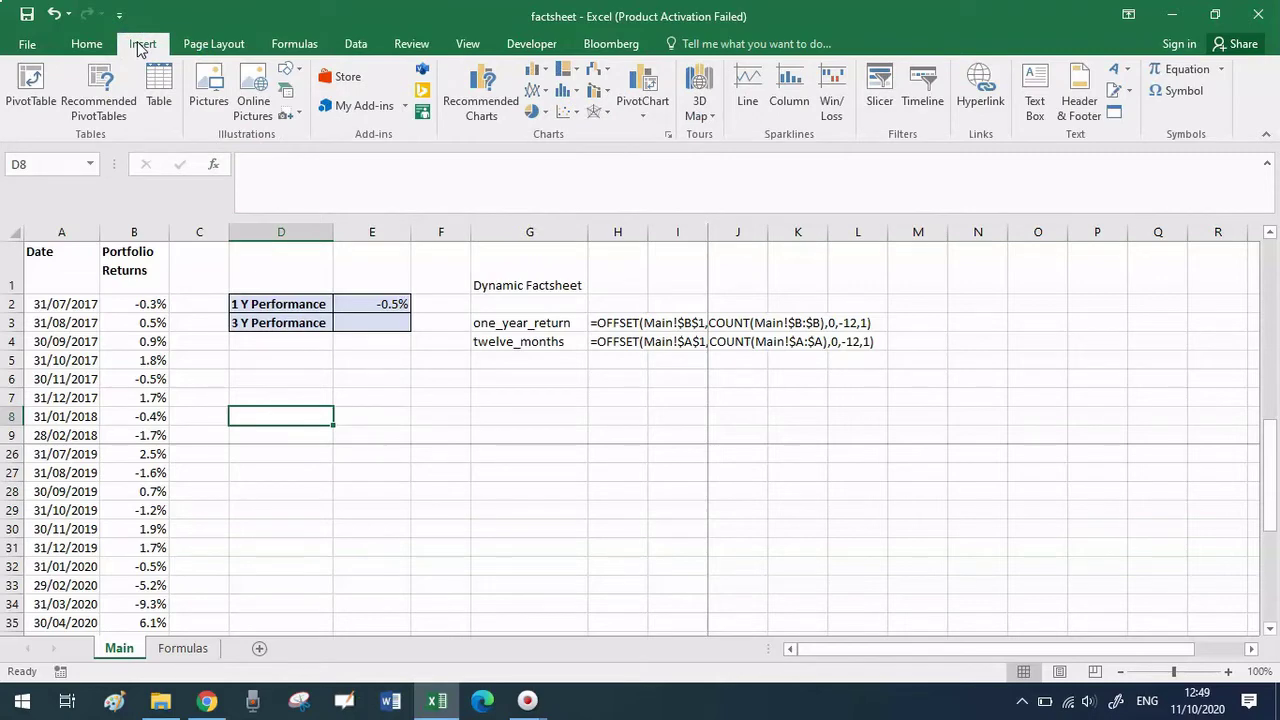
pyautogui.click(535, 77)
pyautogui.click(542, 129)
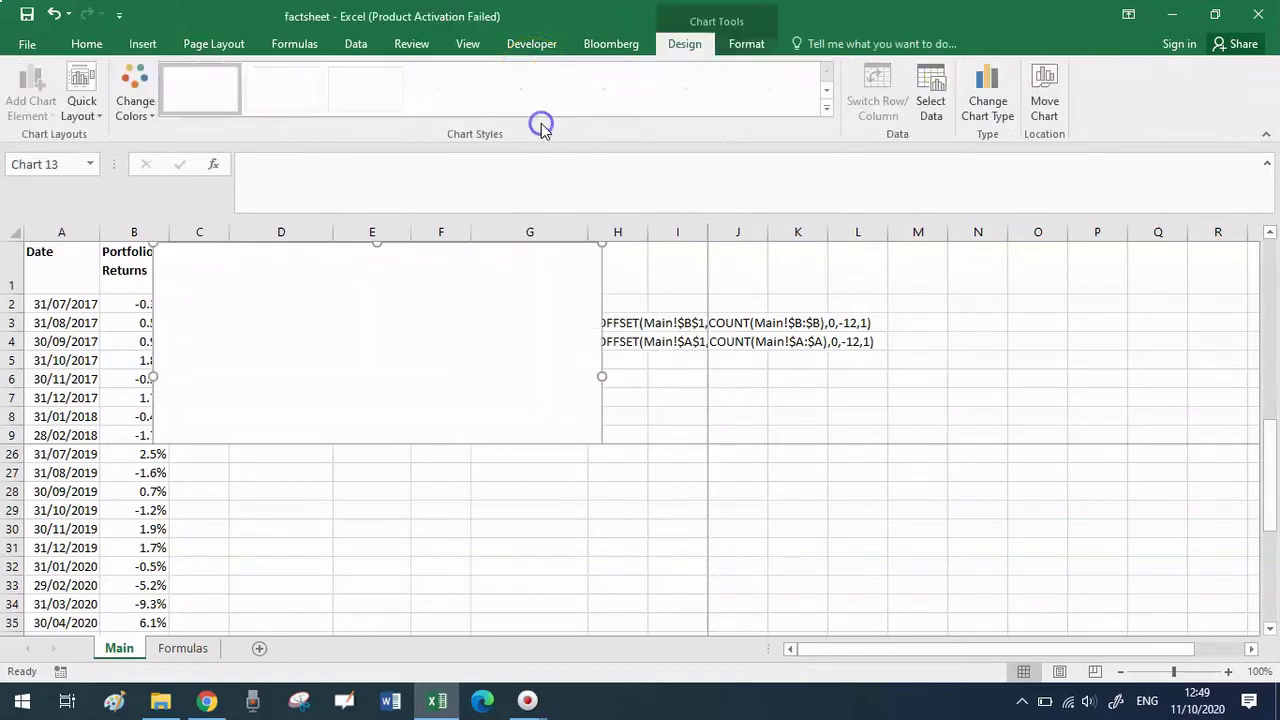
pyautogui.moveTo(420, 330); pyautogui.dragTo(483, 486)
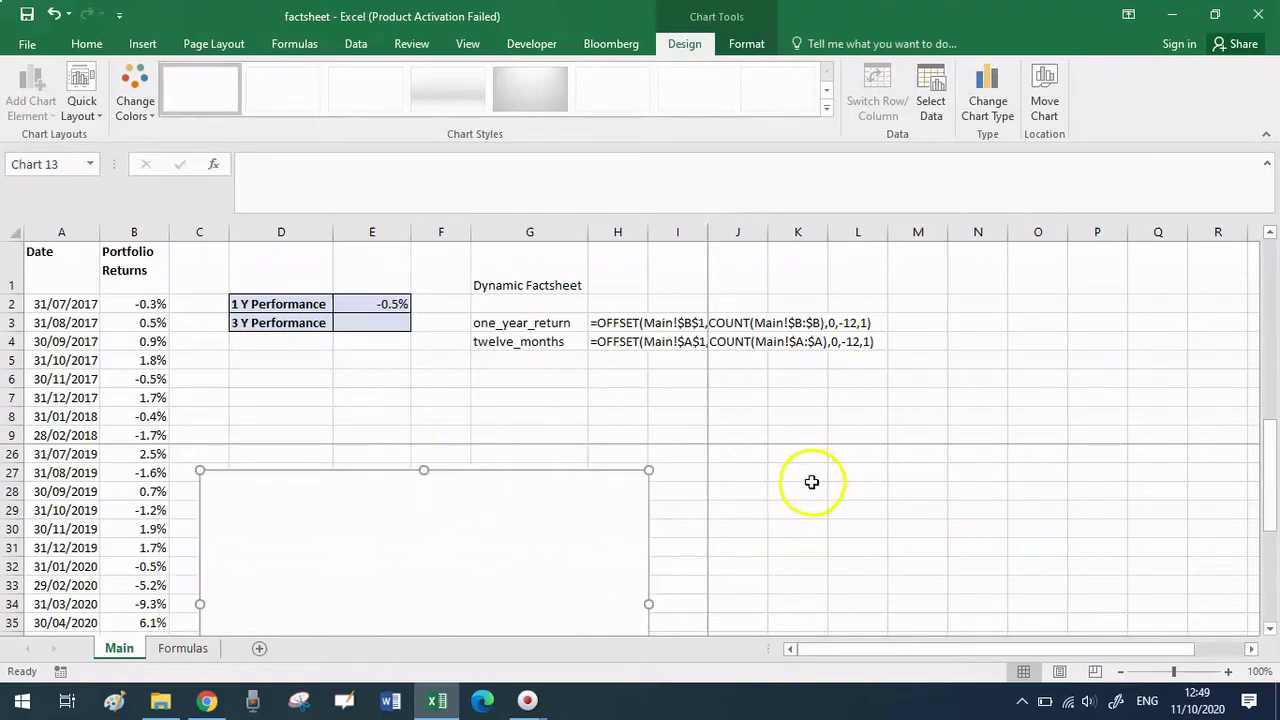
pyautogui.click(928, 82)
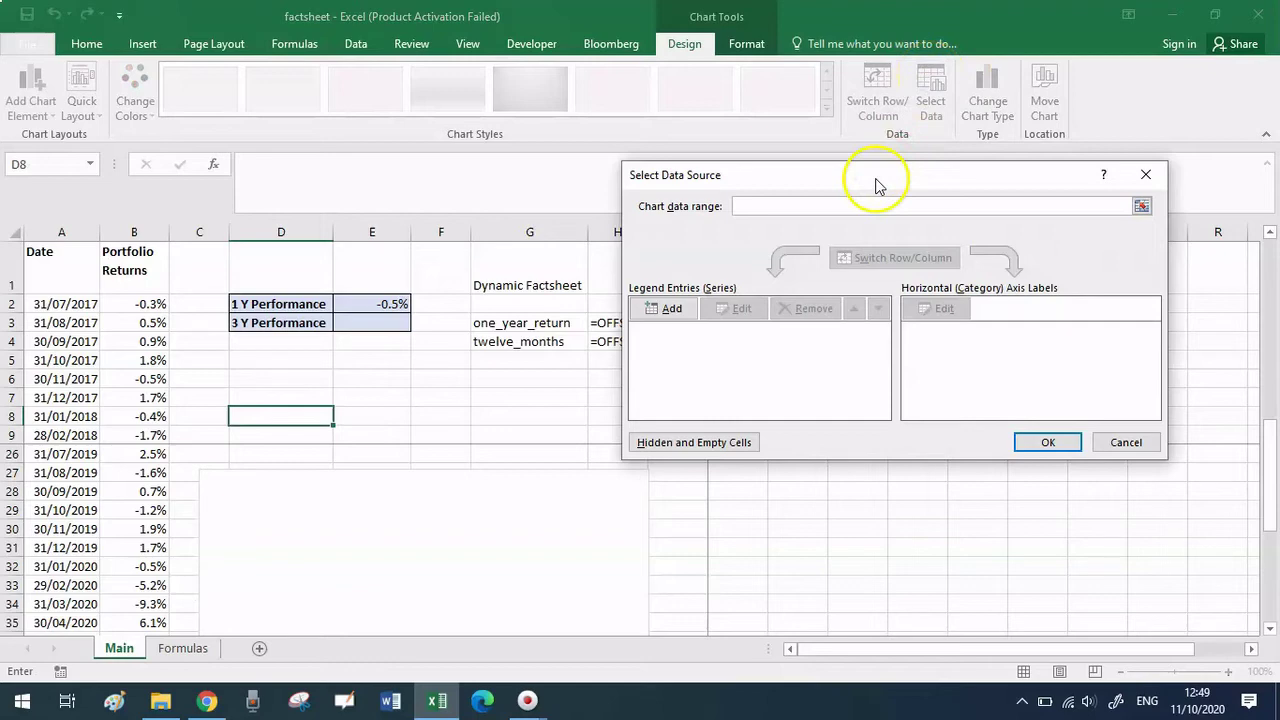
# - Add a chart series named '1 Y Returns' with values =factsheet.xlsx!one_year_return
pyautogui.moveTo(875, 185); pyautogui.dragTo(964, 280)
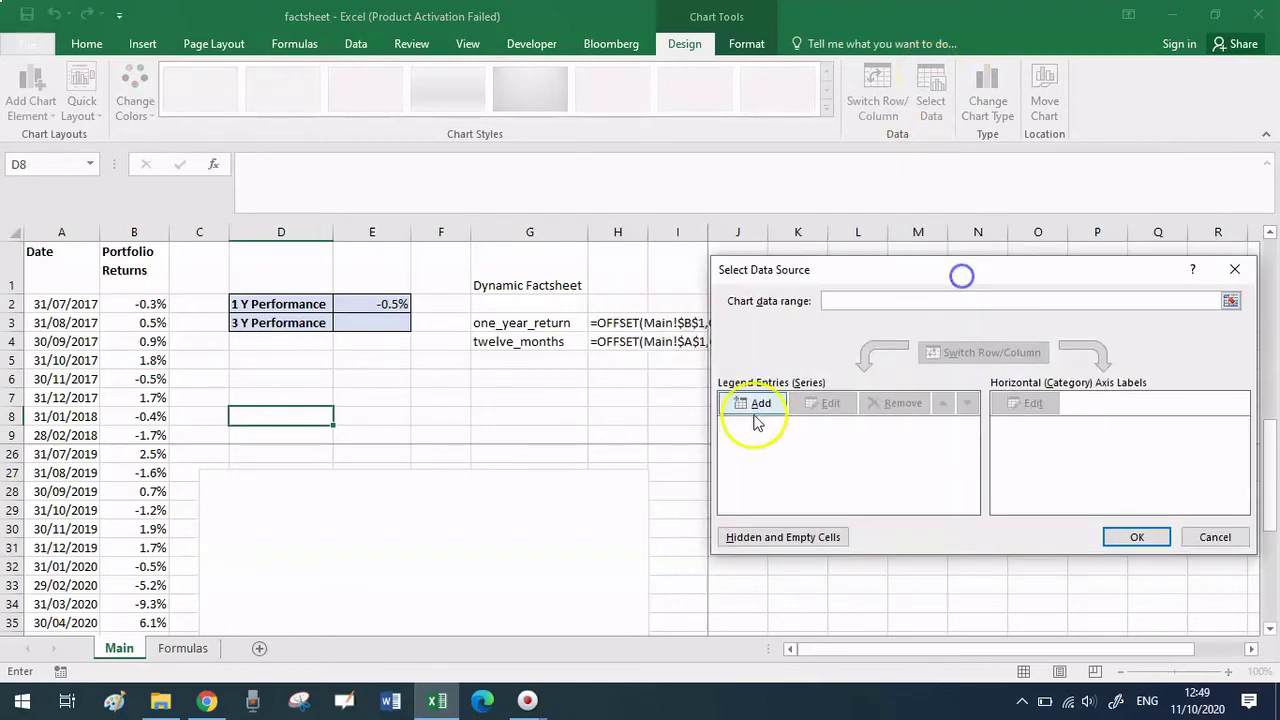
pyautogui.click(757, 422)
pyautogui.write('1')
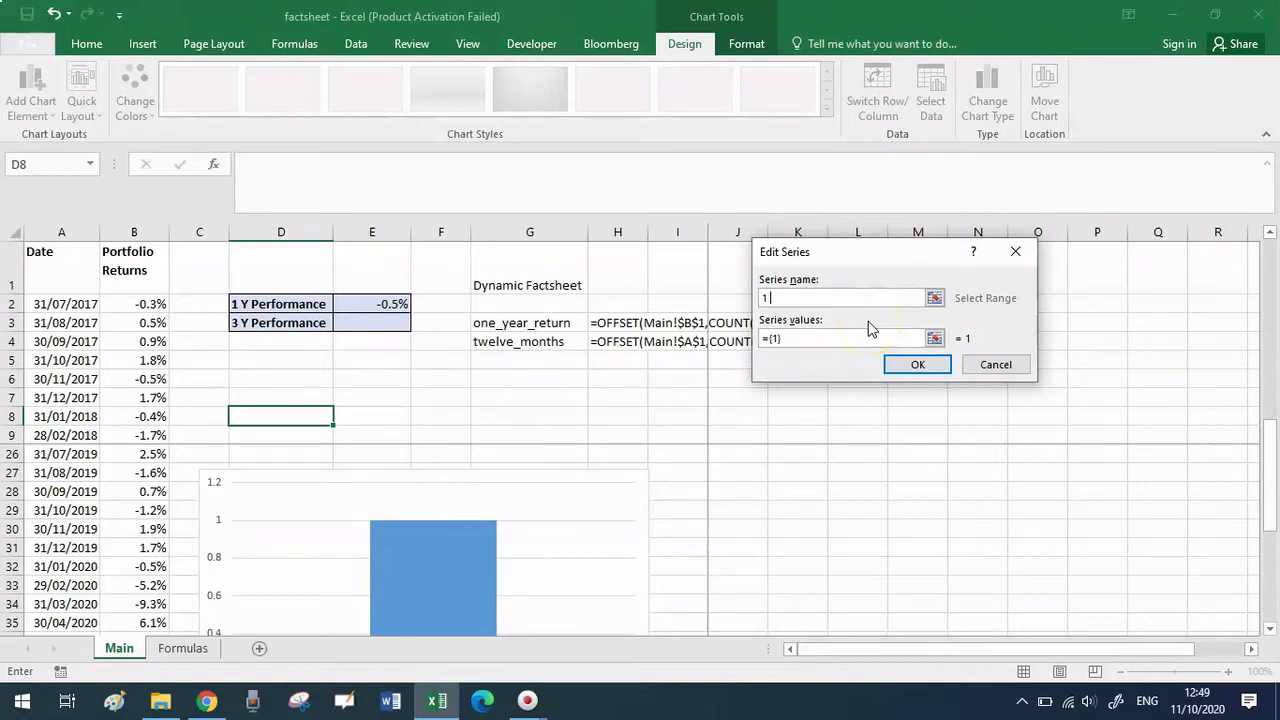
pyautogui.write(' Y Returns')
pyautogui.click(865, 338)
pyautogui.press('BackSpace')
pyautogui.press('BackSpace')
pyautogui.press('BackSpace')
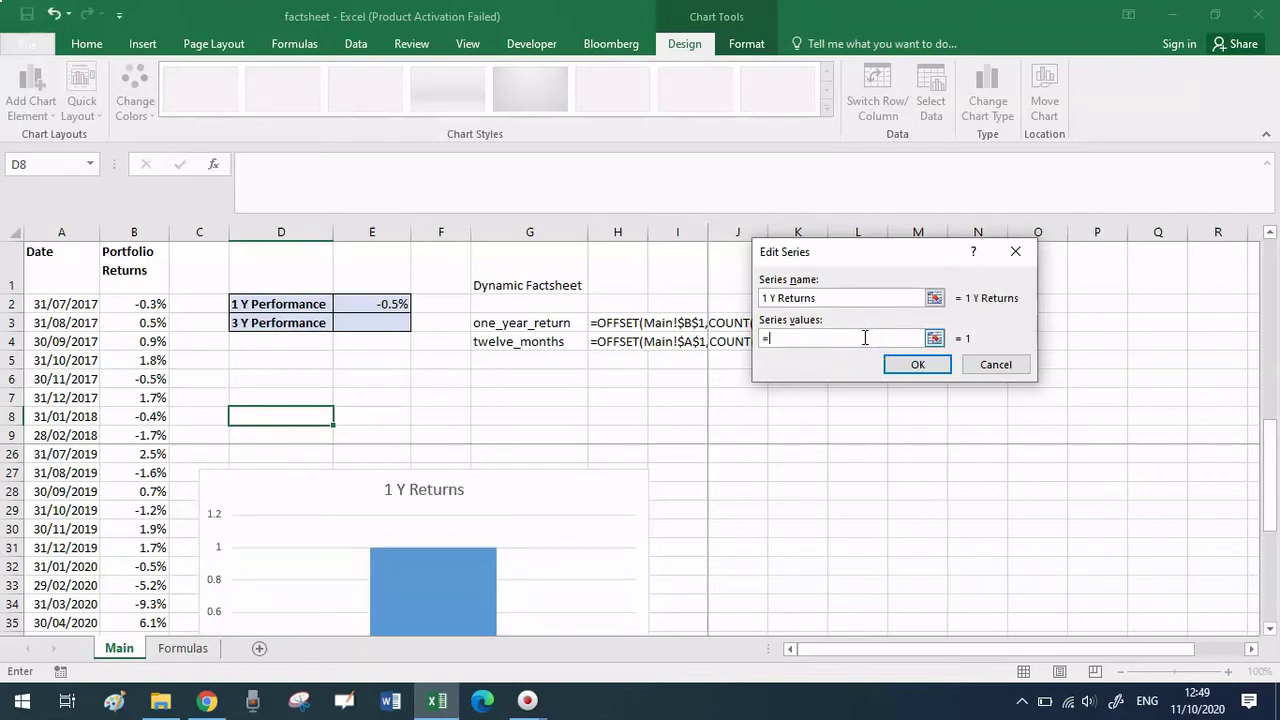
pyautogui.write('factsheet.xlsx!')
pyautogui.write('one_year_return')
pyautogui.click(877, 340)
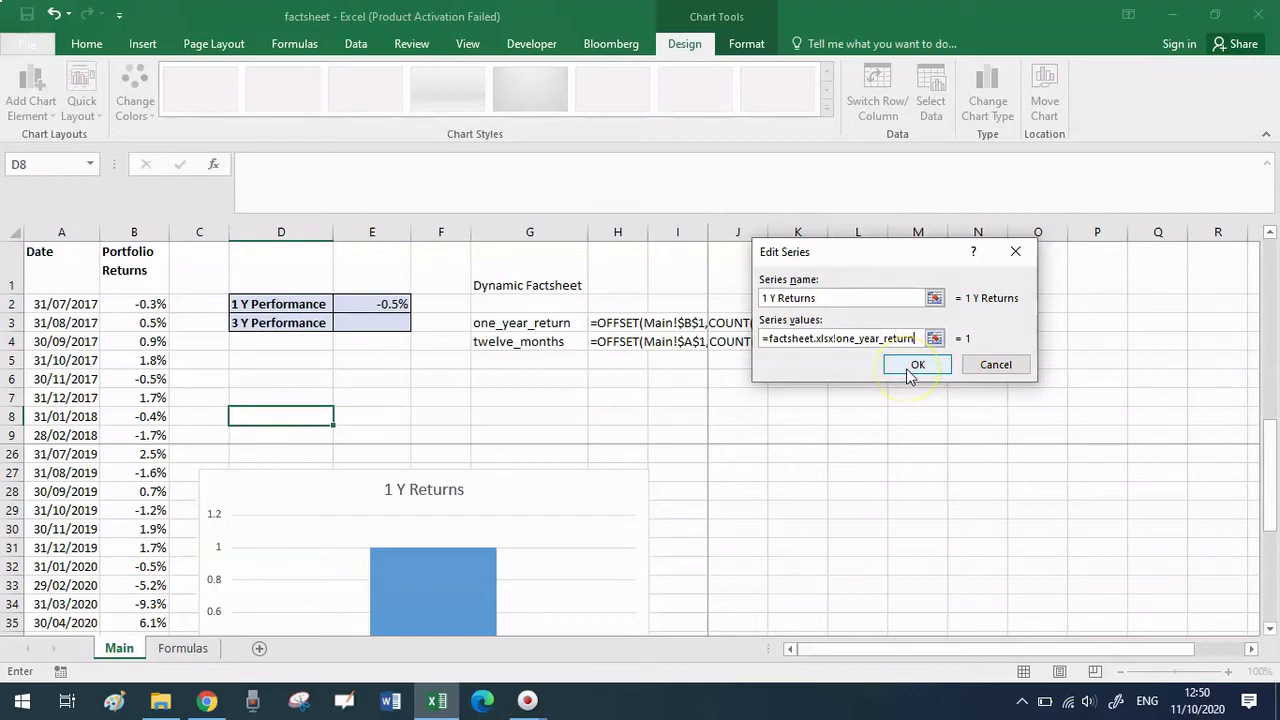
pyautogui.click(912, 366)
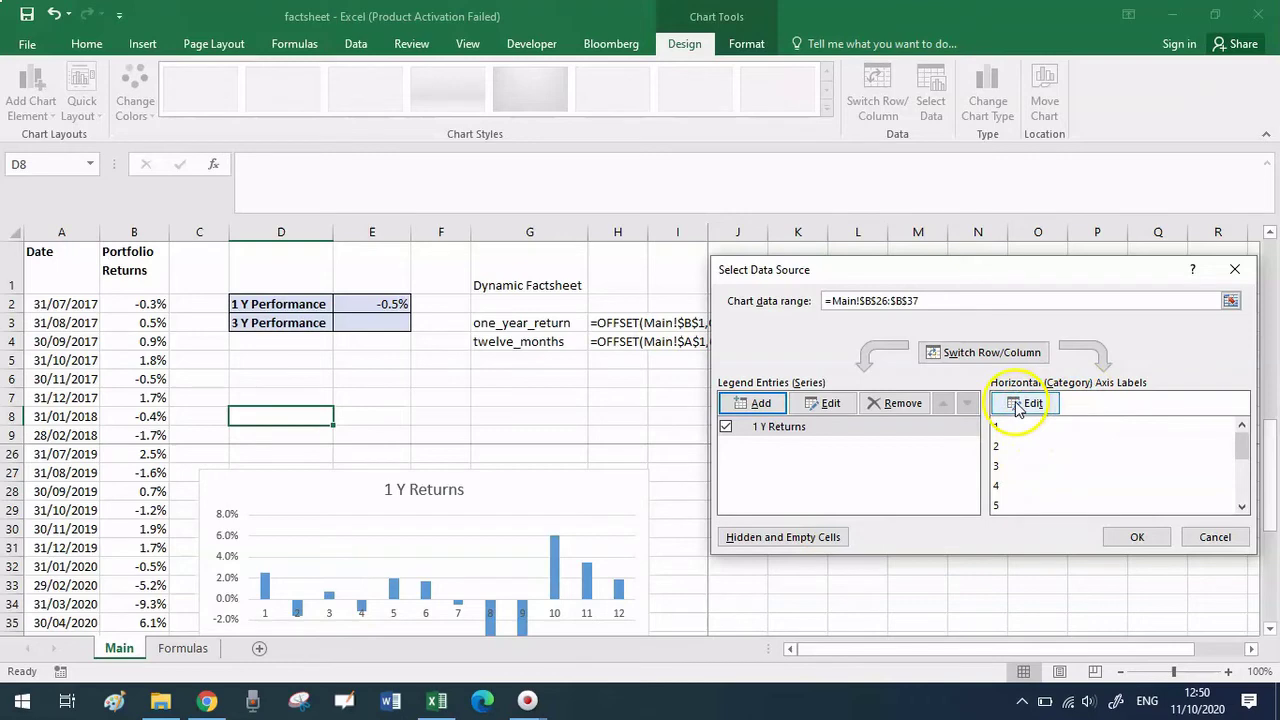
# - Set the chart's horizontal axis labels to =factsheet.xlsx!twelve_months and apply the data settings
pyautogui.click(1017, 405)
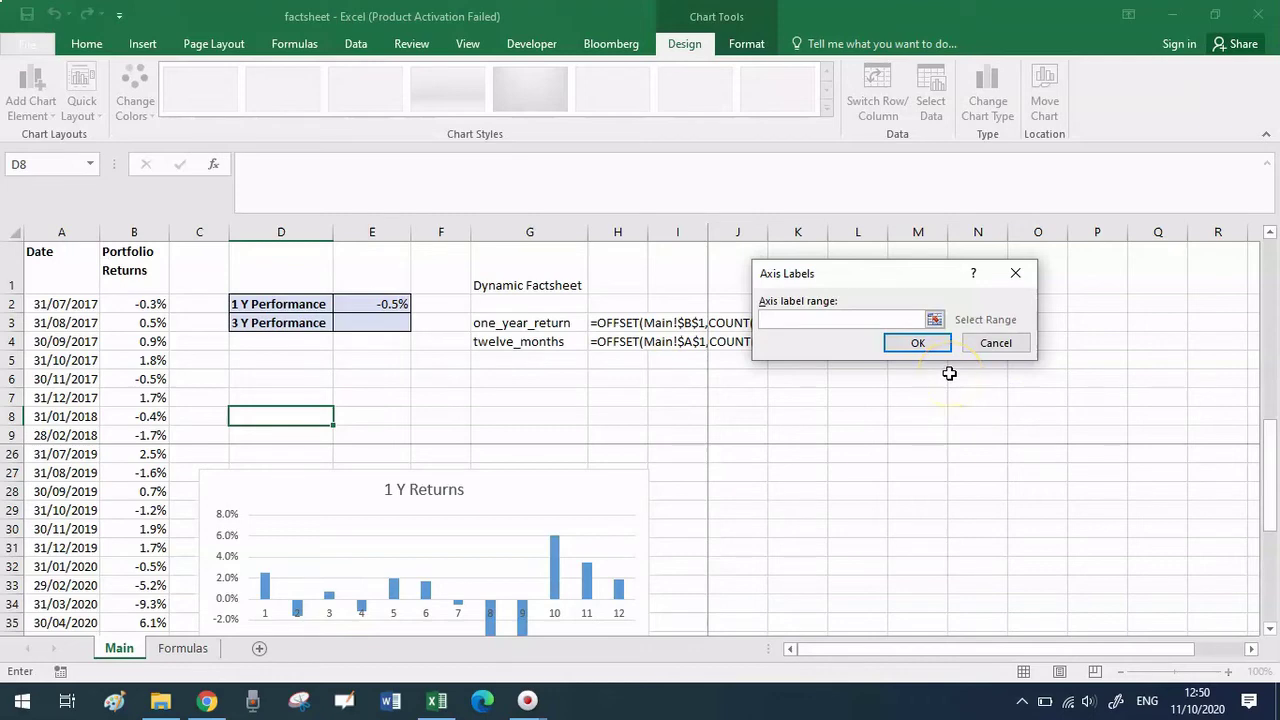
pyautogui.write('=factsheet.xlsx!twelve_months')
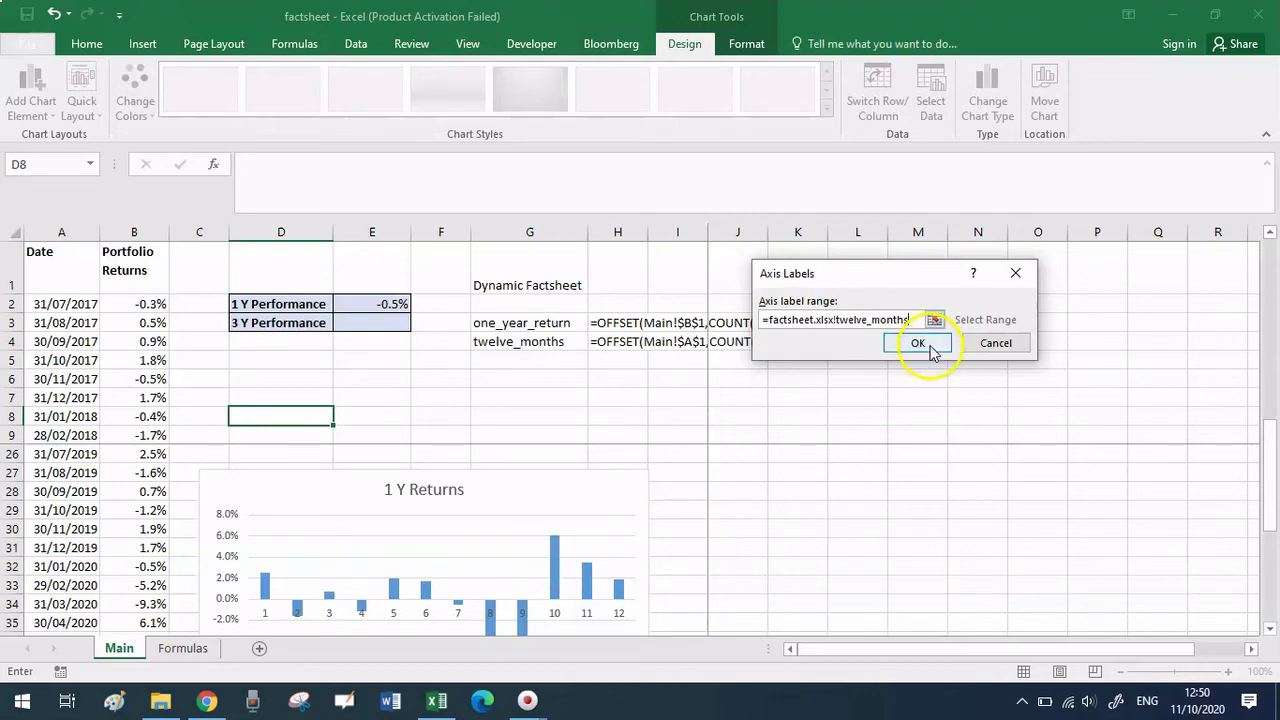
pyautogui.click(917, 343)
pyautogui.click(1135, 537)
pyautogui.click(797, 622)
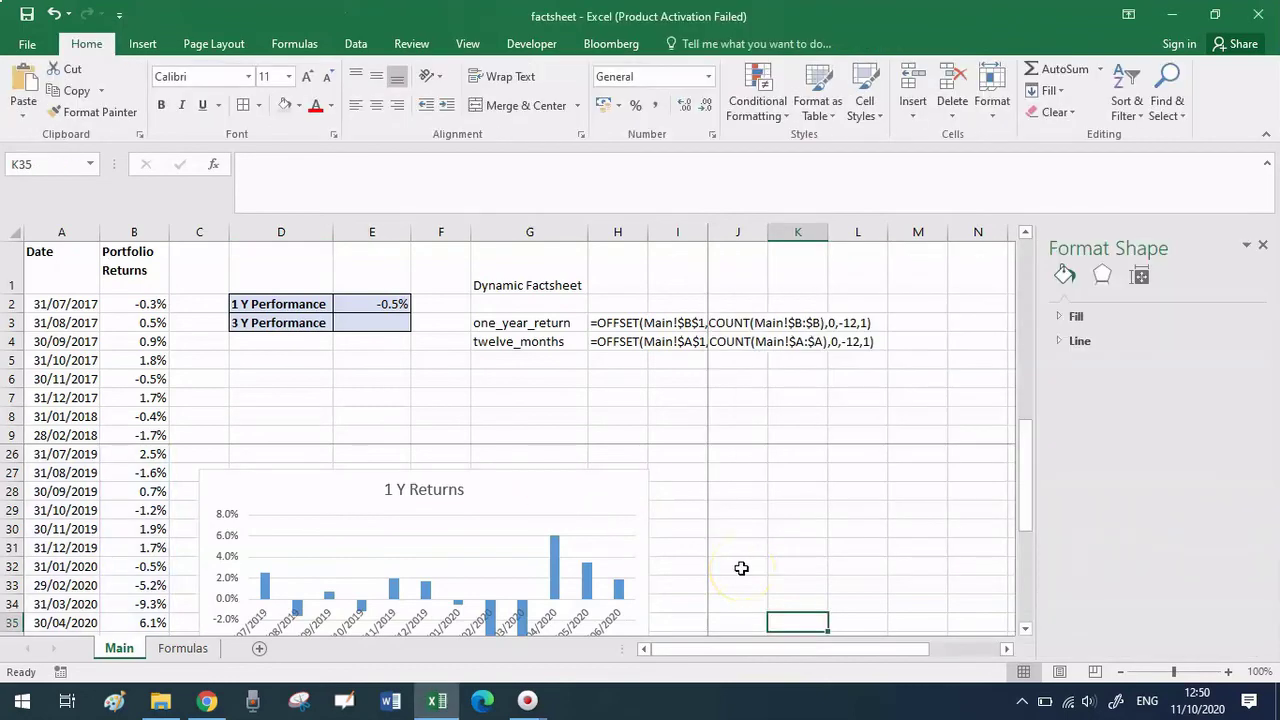
# - Inspect the 1 Y Performance formula in cell E2
pyautogui.scroll(-1, 741, 568)
pyautogui.click(401, 302)
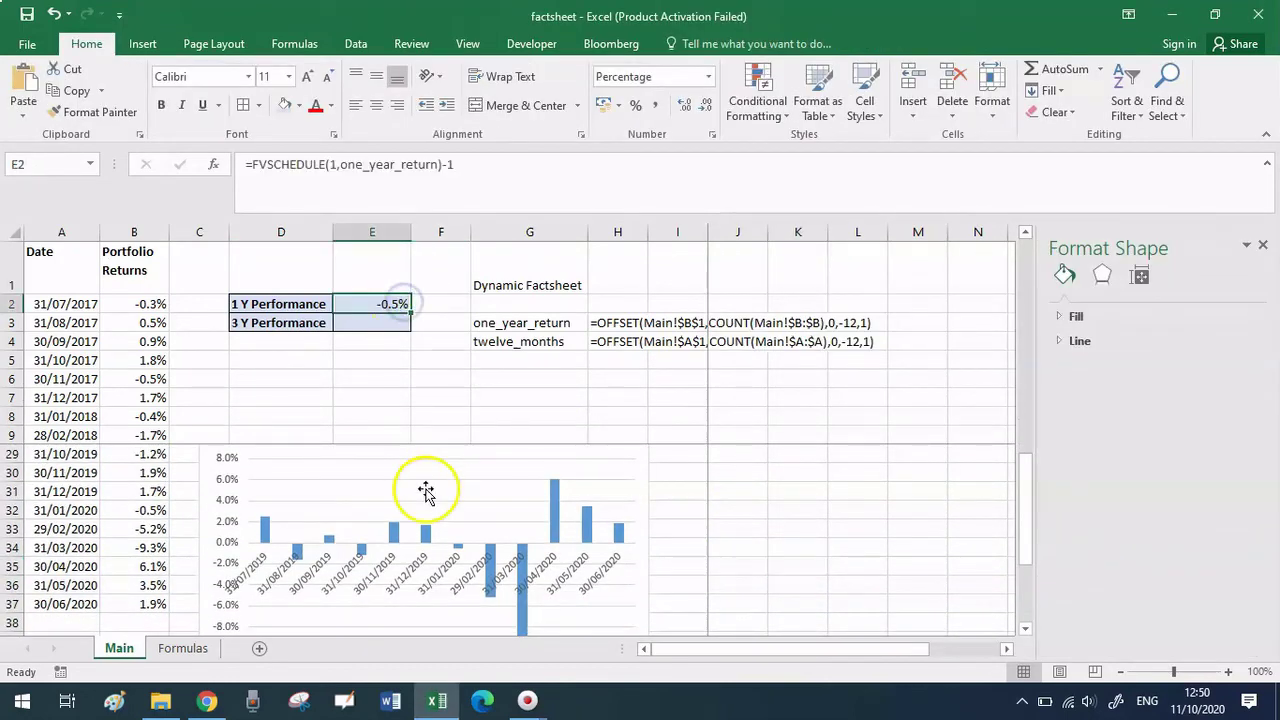
pyautogui.click(752, 518)
pyautogui.scroll(1, 758, 527)
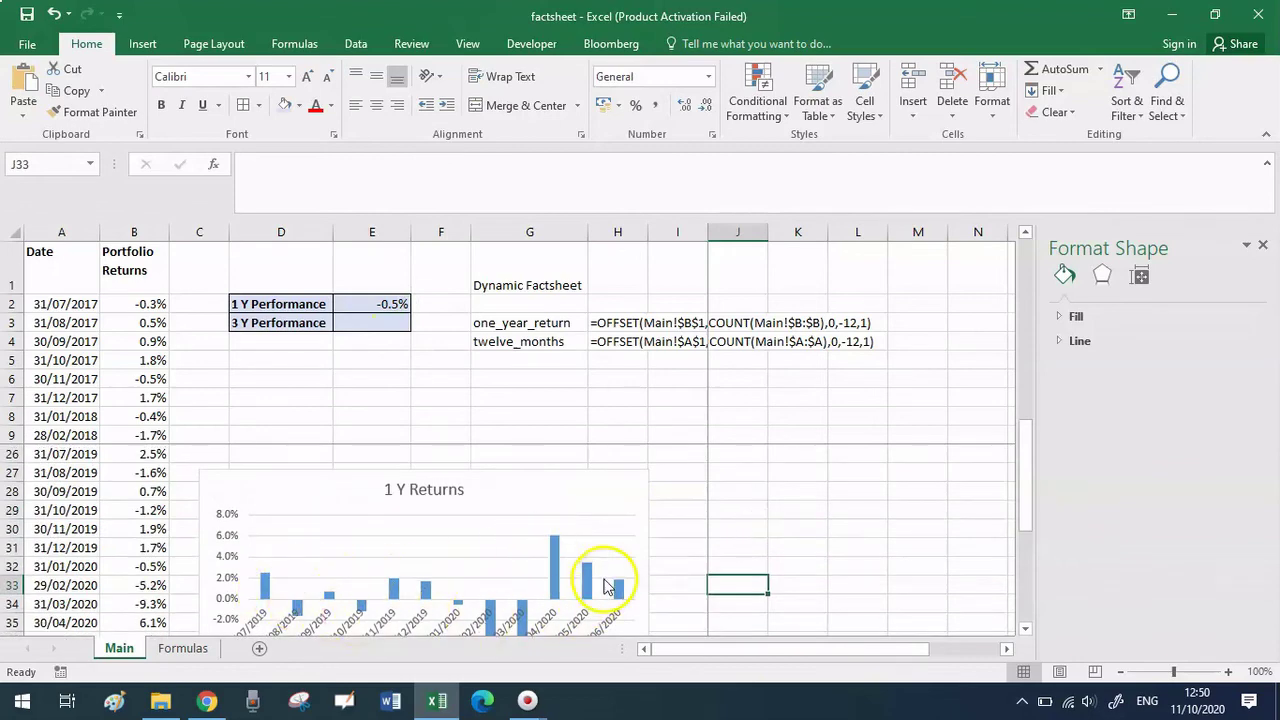
pyautogui.scroll(-1, 586, 586)
# - Add 31/07/2020 in A38 with a -0.9 return in B38, confirming 1 Y Performance becomes -3.8%
pyautogui.click(75, 618)
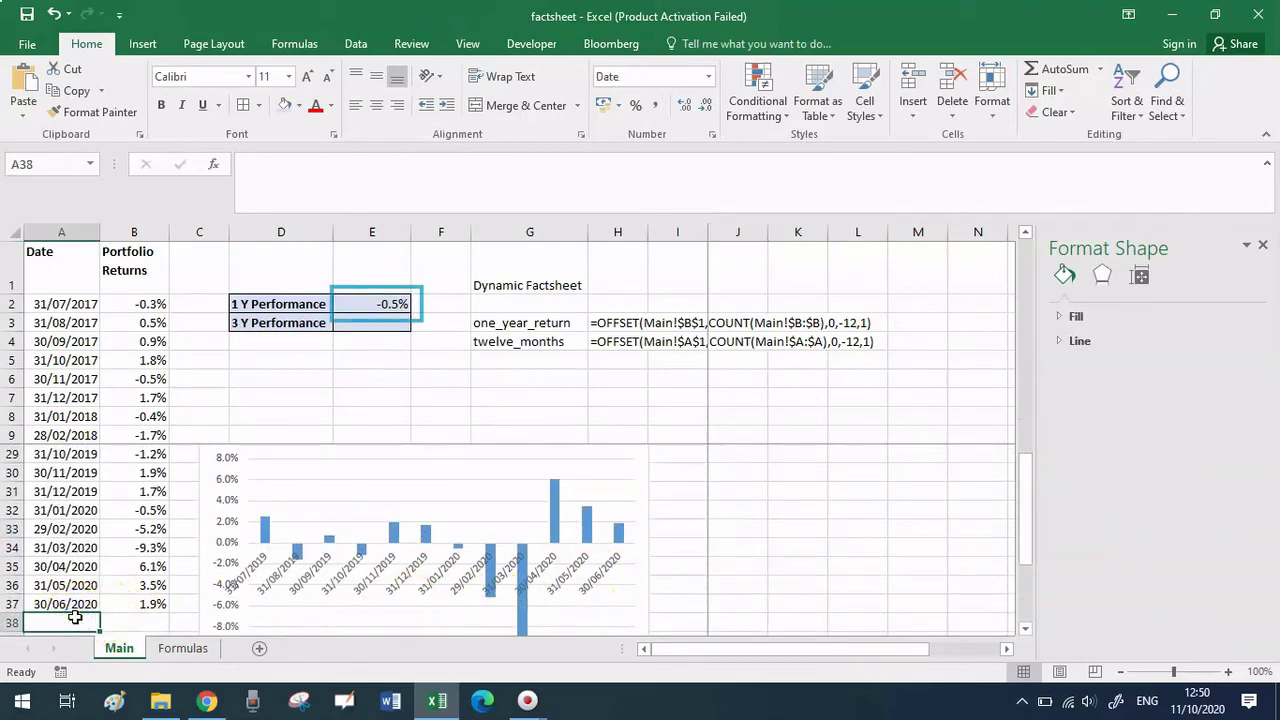
pyautogui.write('31/07/2020')
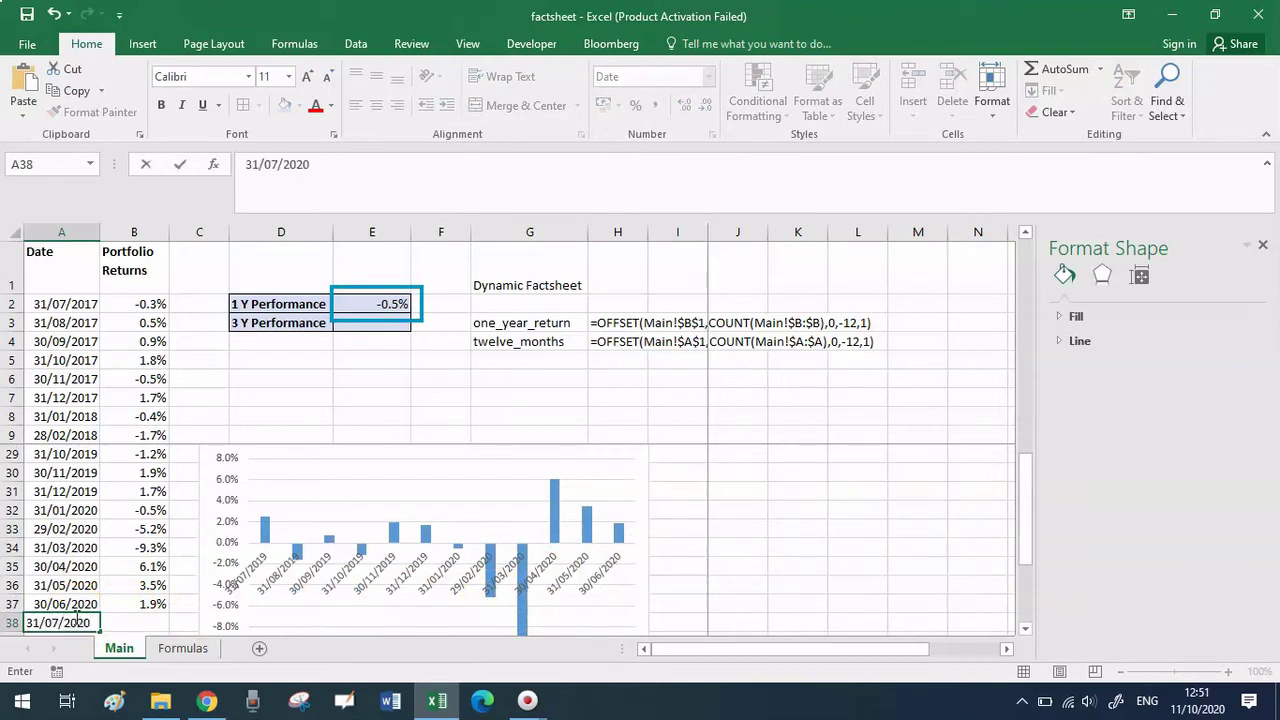
pyautogui.press('Return')
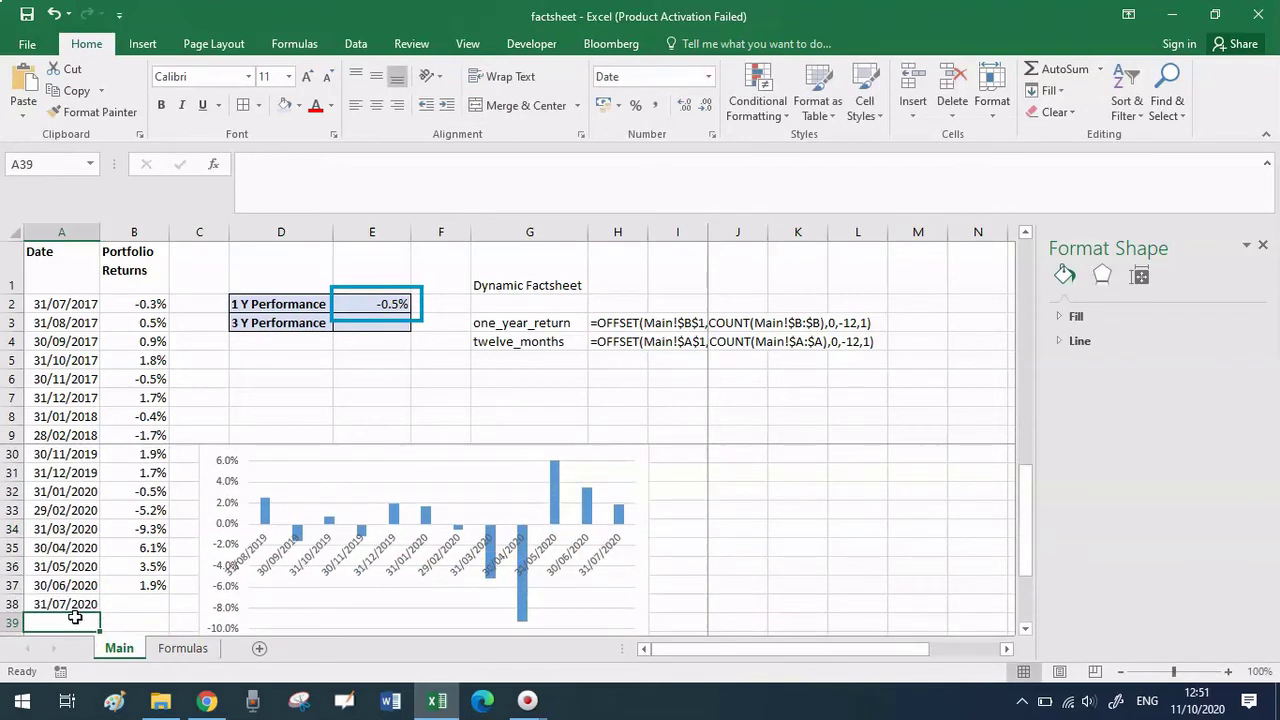
pyautogui.press('Up')
pyautogui.press('Right')
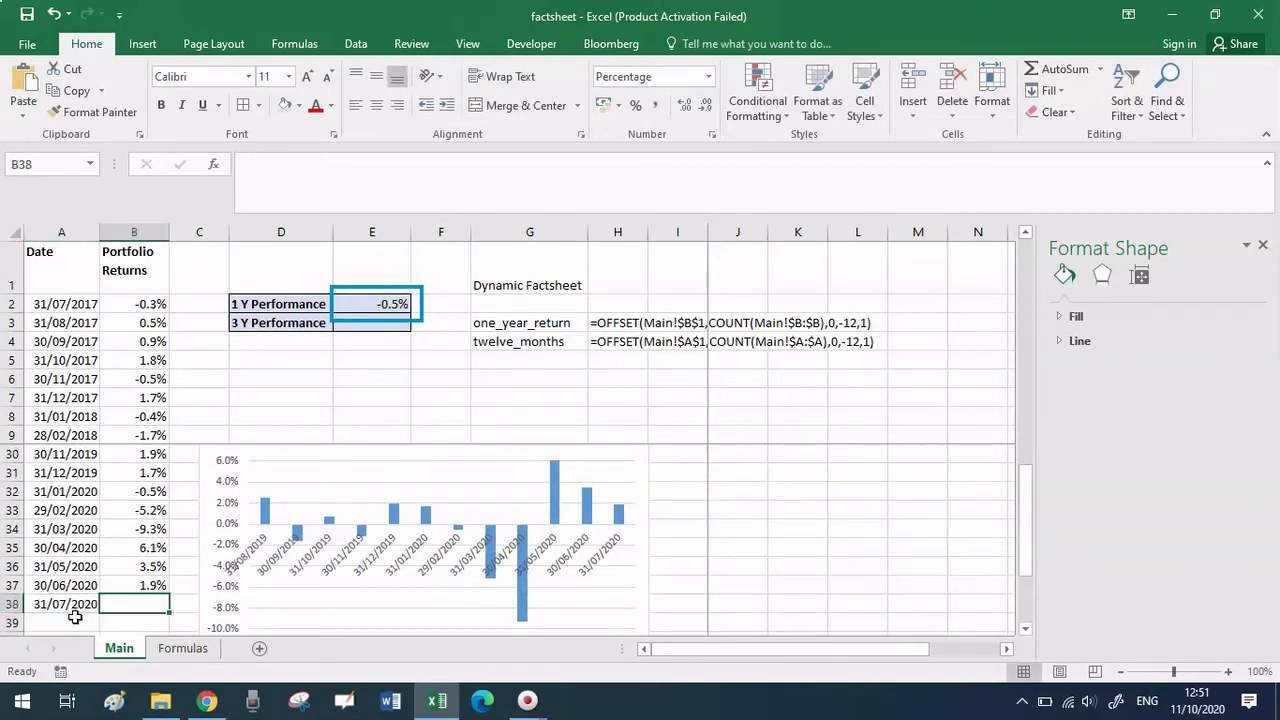
pyautogui.write('-0.9')
pyautogui.press('Return')
pyautogui.click(403, 305)
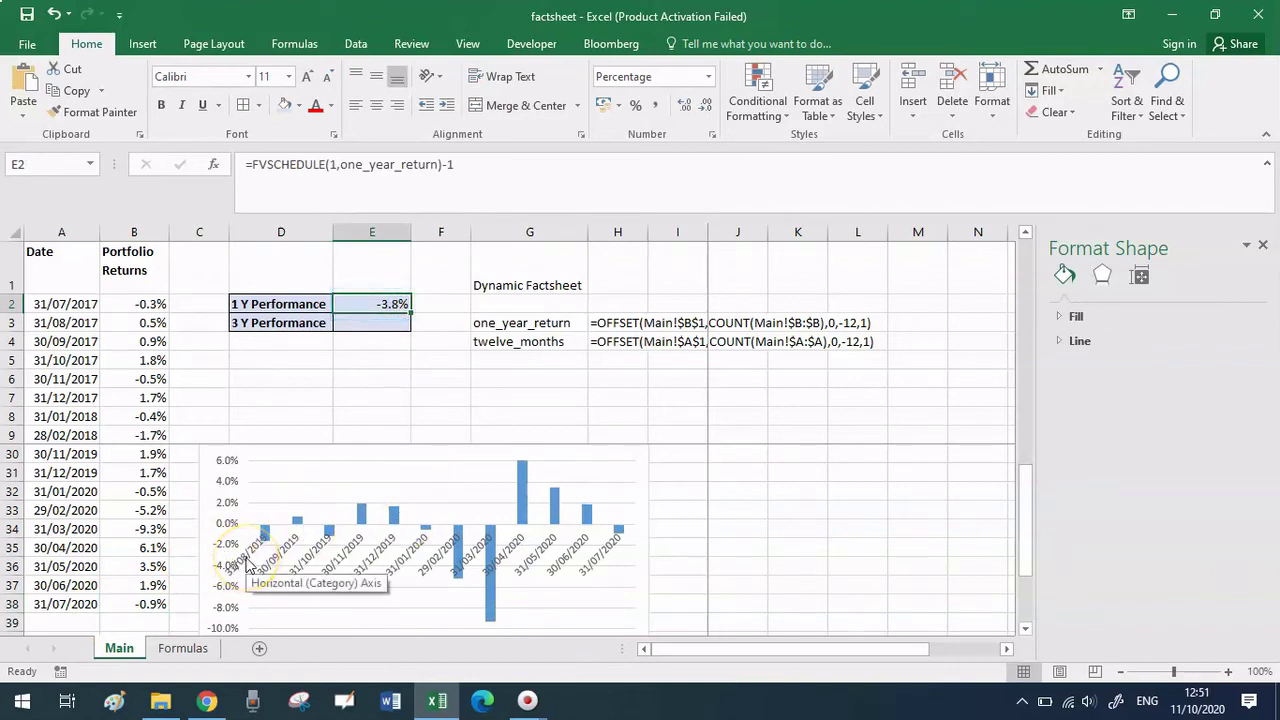
pyautogui.click(92, 618)
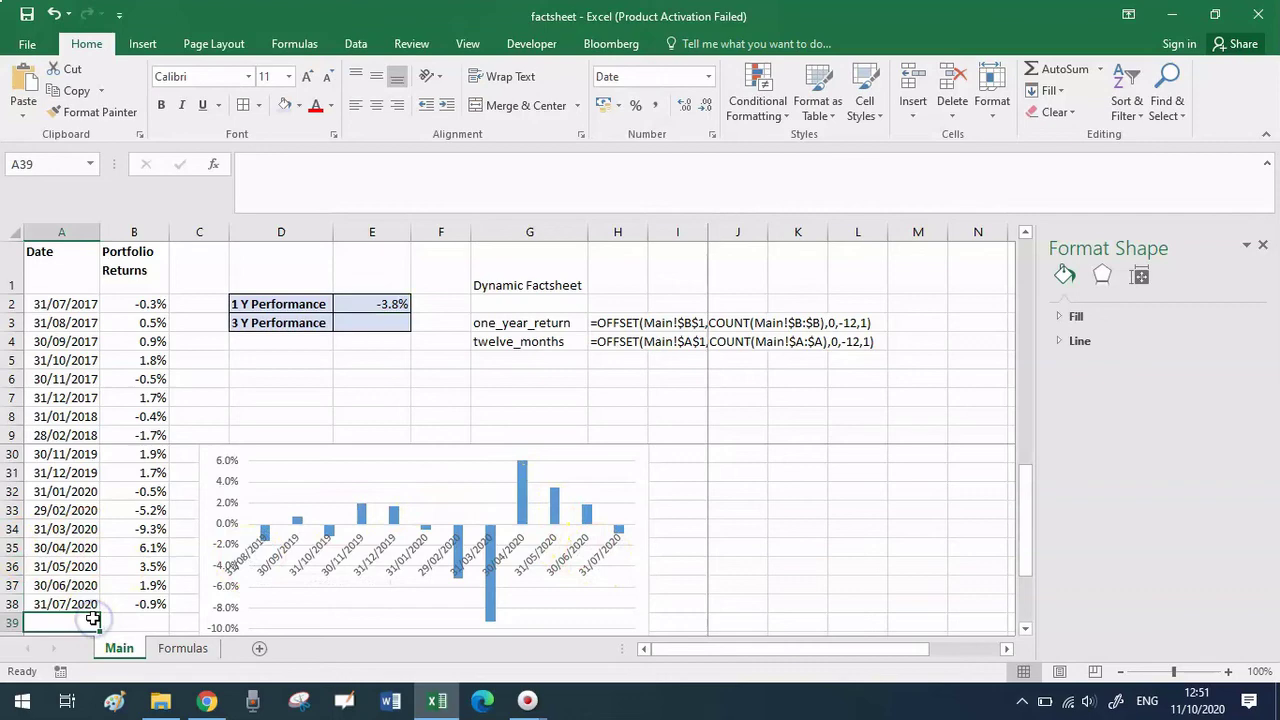
# - Enter the date 31/08/2020 in A39 and move across to B39
pyautogui.write('31/08')
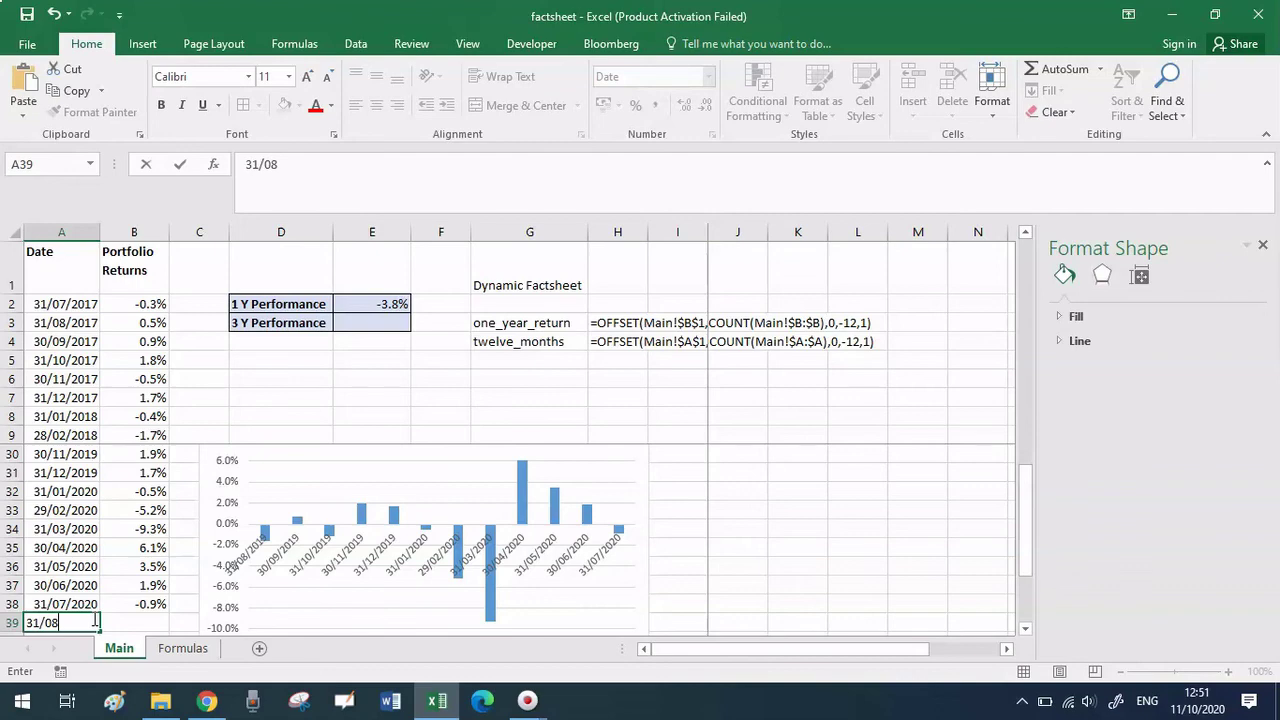
pyautogui.write('/2020')
pyautogui.press('Tab')
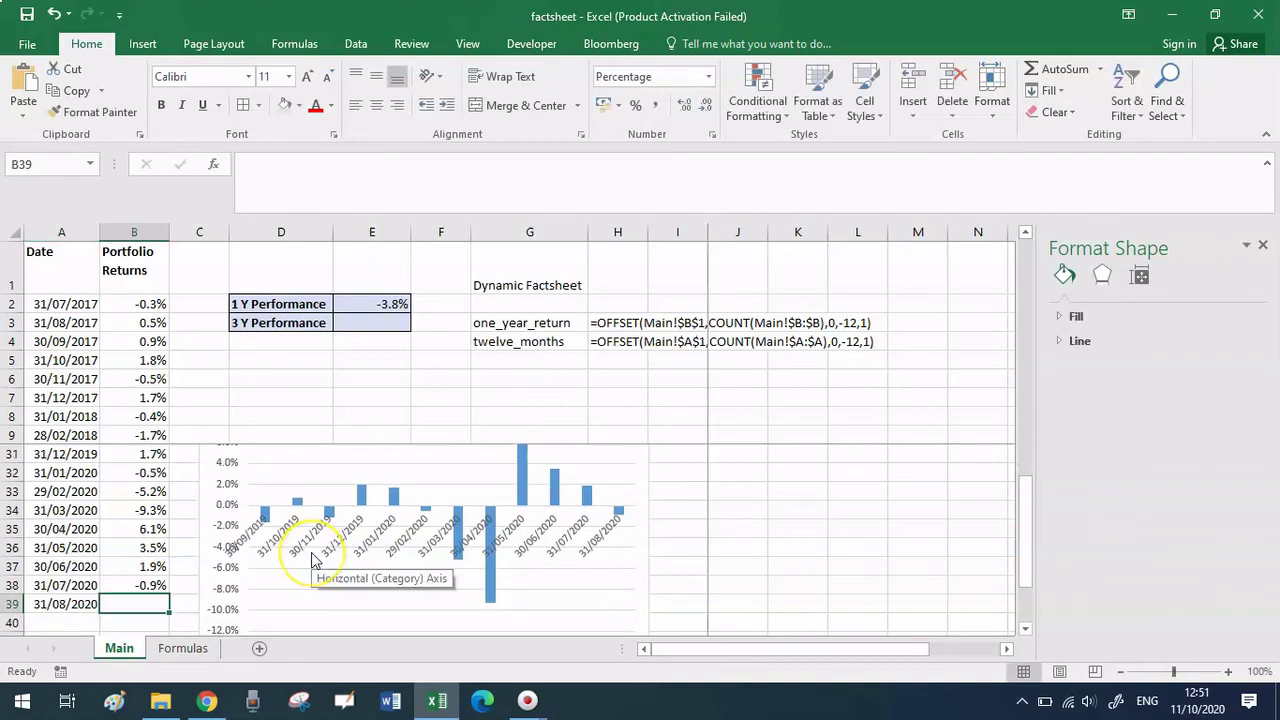